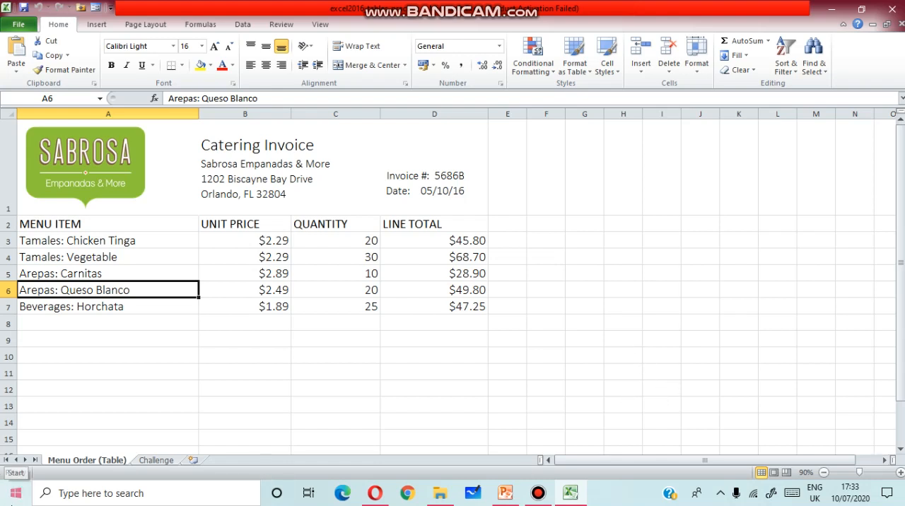
pyautogui.click(16, 495)
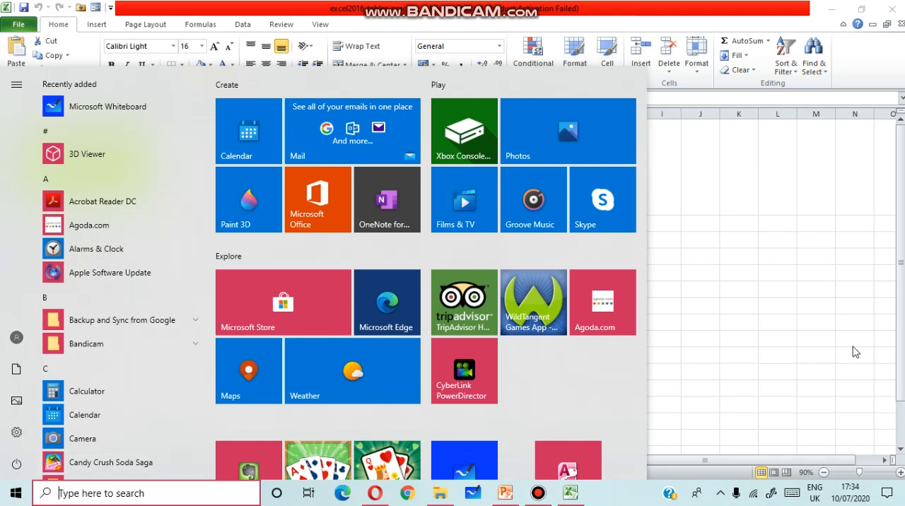
pyautogui.click(756, 372)
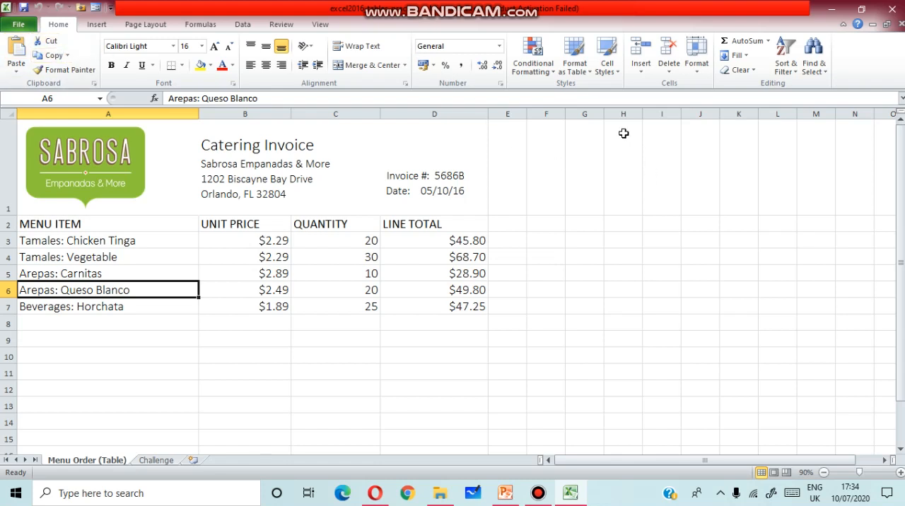
# Open the Quick Access Toolbar customization options and set the command source to All Commands.
pyautogui.click(21, 25)
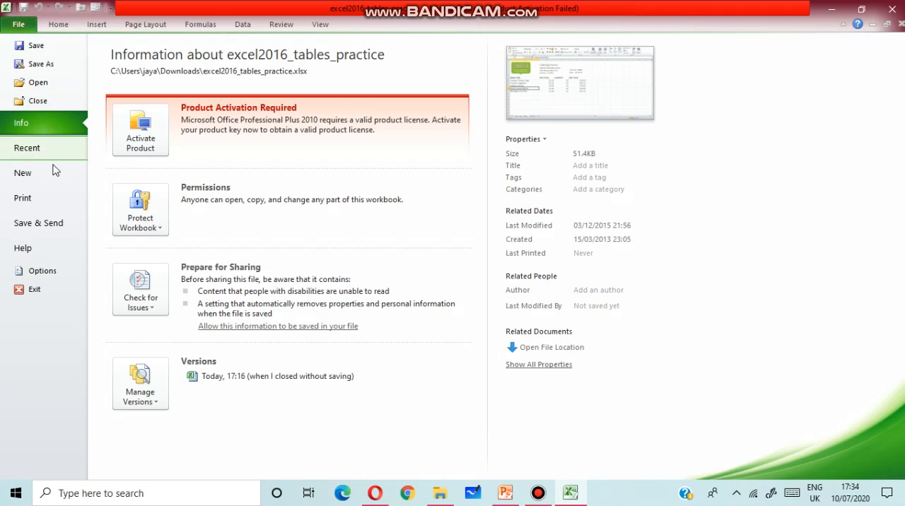
pyautogui.click(43, 272)
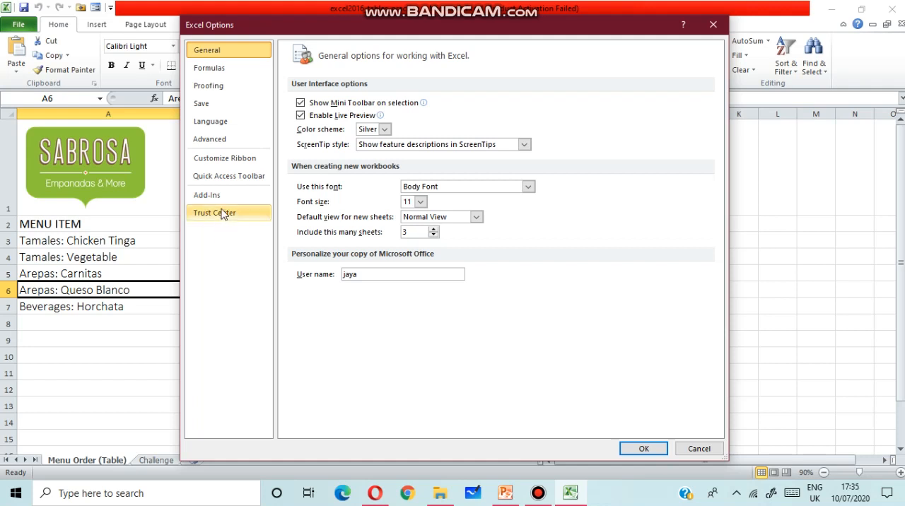
pyautogui.click(239, 178)
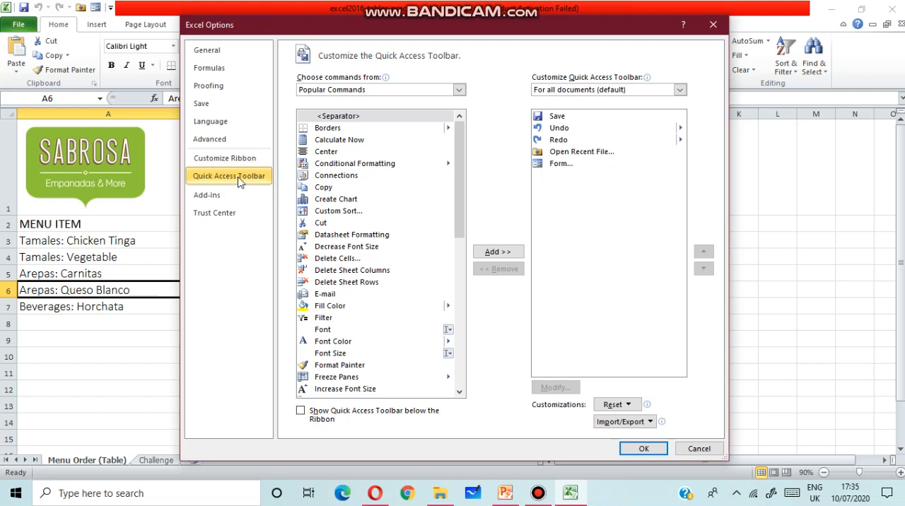
pyautogui.click(304, 89)
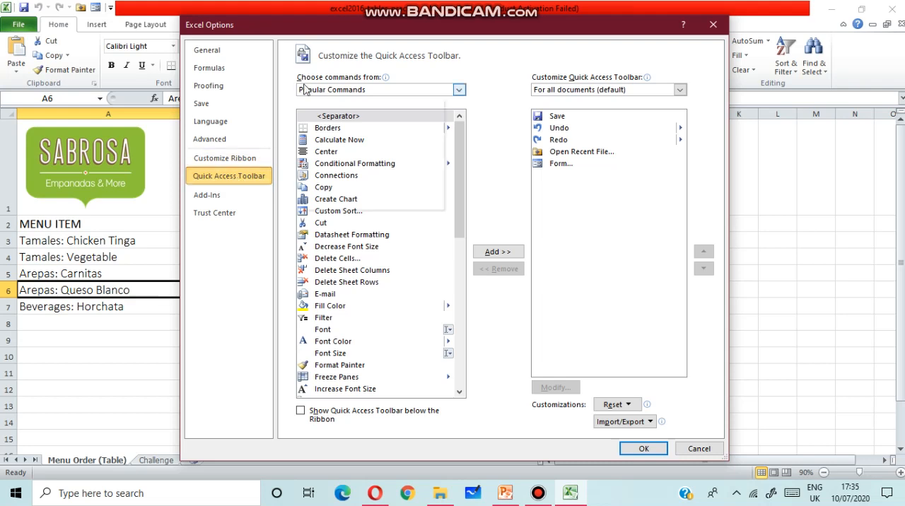
pyautogui.click(459, 90)
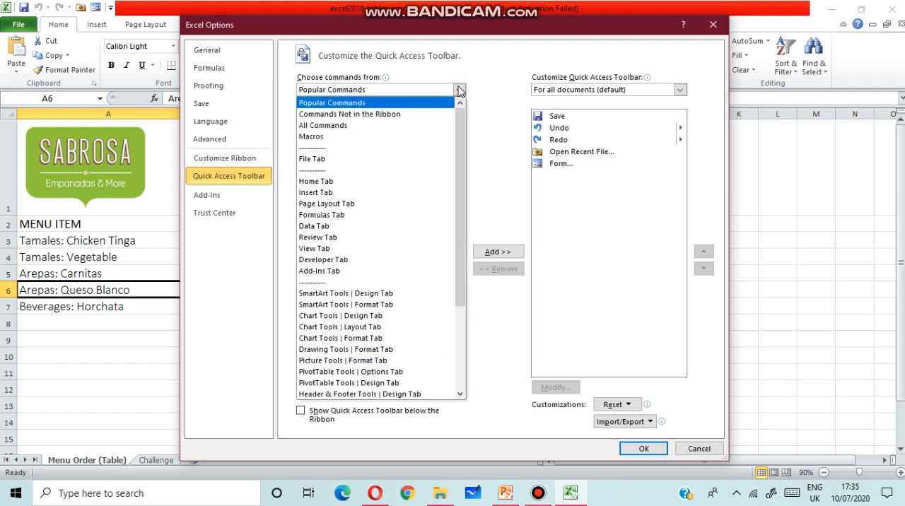
pyautogui.click(319, 127)
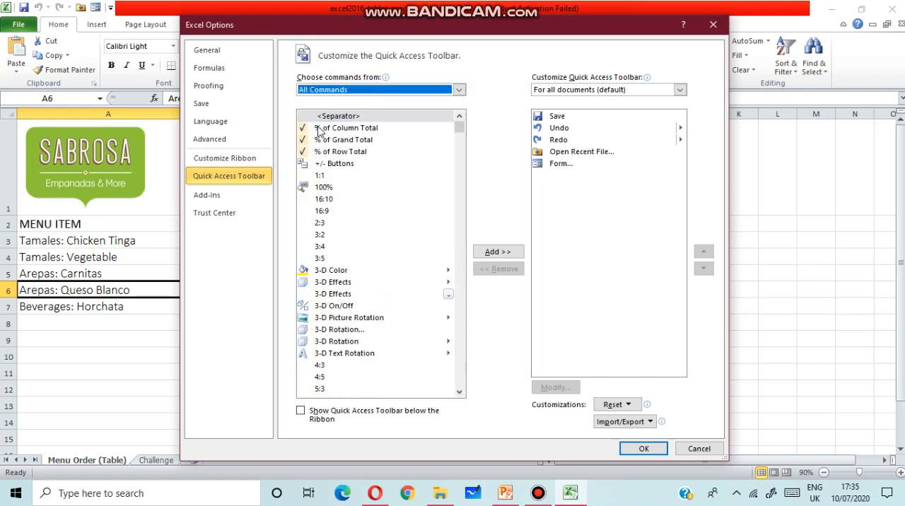
# Find the Form command among all commands and try to add it to the Quick Access Toolbar.
pyautogui.click(460, 221)
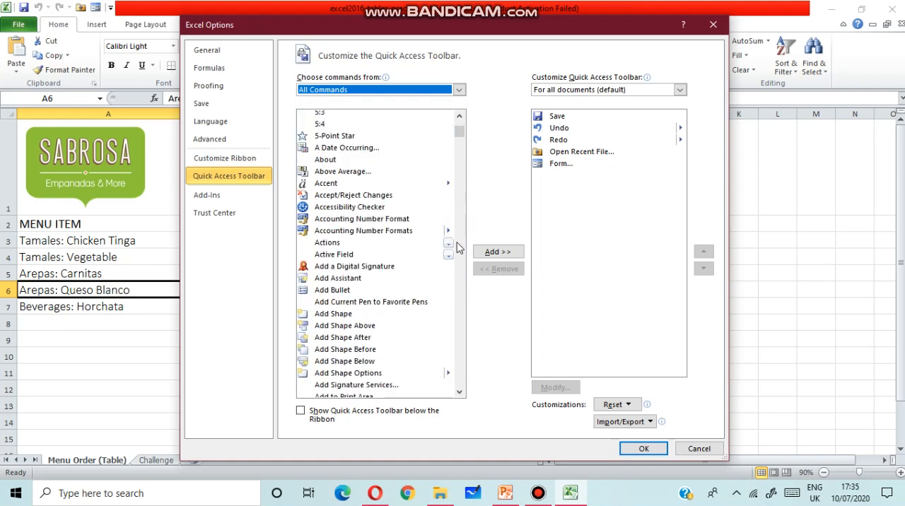
pyautogui.click(461, 241)
pyautogui.click(461, 242)
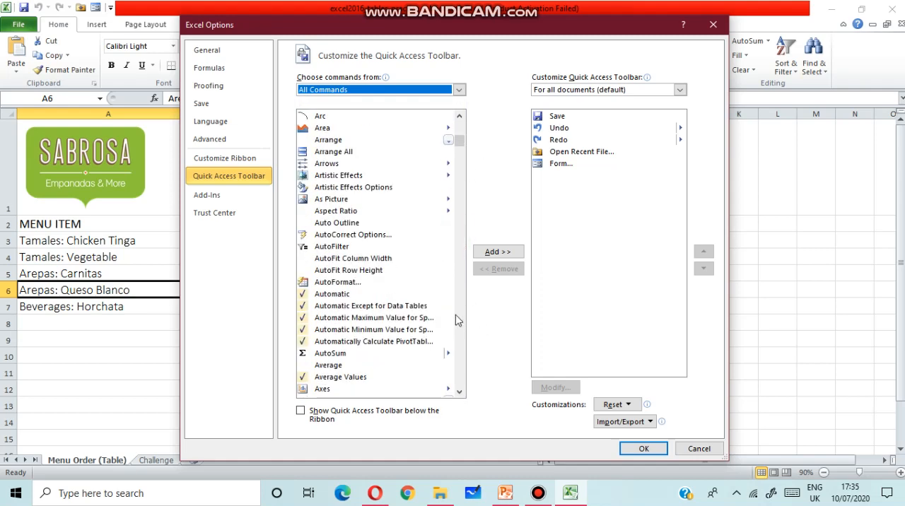
pyautogui.click(459, 318)
pyautogui.click(460, 319)
pyautogui.click(460, 319)
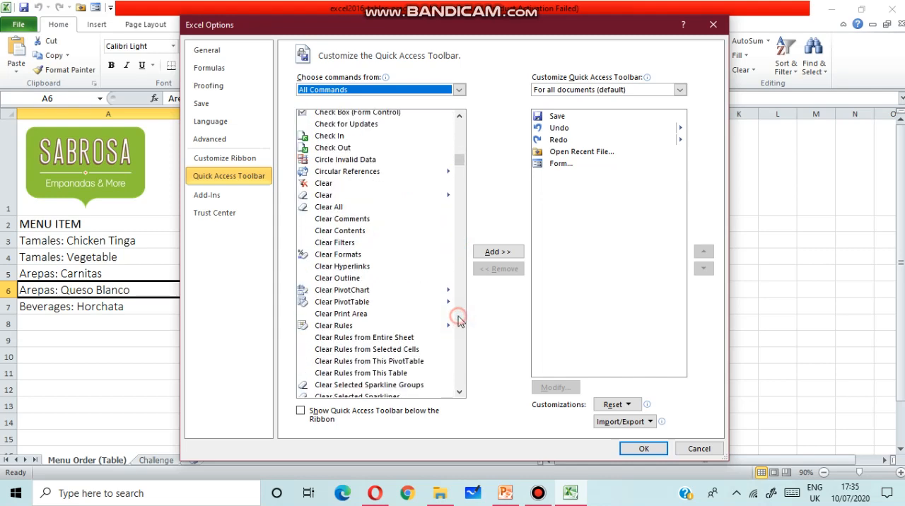
pyautogui.click(460, 319)
pyautogui.click(460, 318)
pyautogui.click(459, 318)
pyautogui.click(460, 318)
pyautogui.click(460, 318)
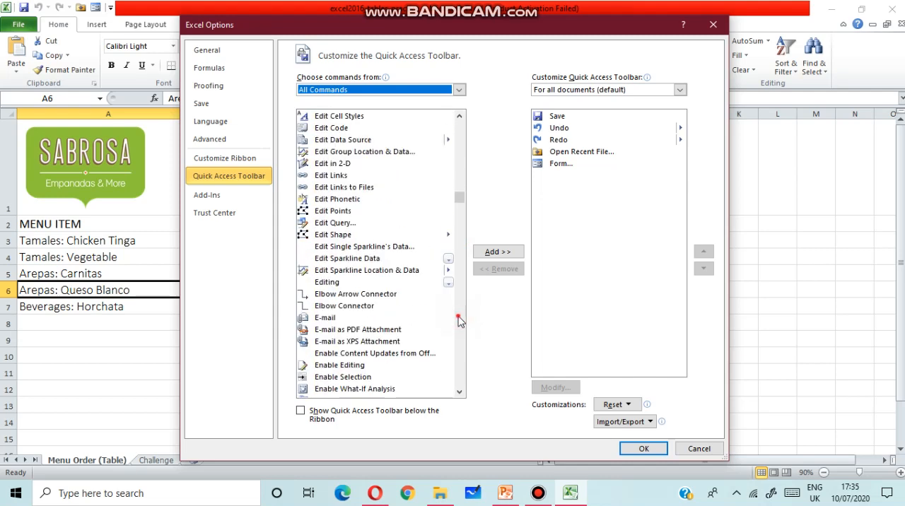
pyautogui.click(460, 319)
pyautogui.click(460, 318)
pyautogui.click(459, 318)
pyautogui.click(460, 318)
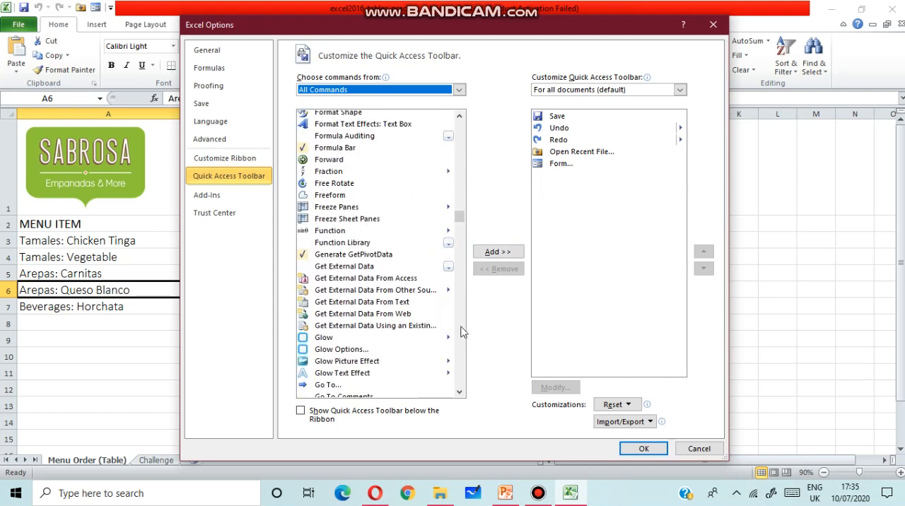
pyautogui.click(459, 328)
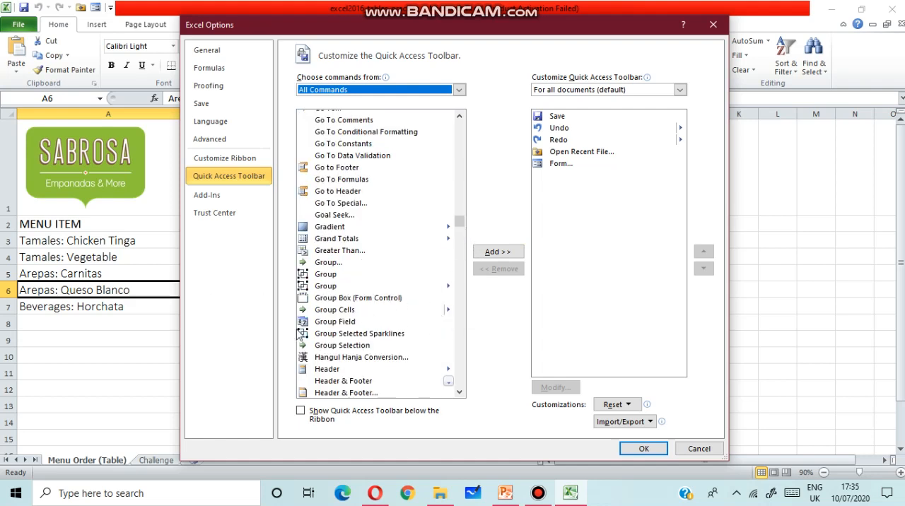
pyautogui.scroll(-2, 463, 318)
pyautogui.scroll(6, 463, 314)
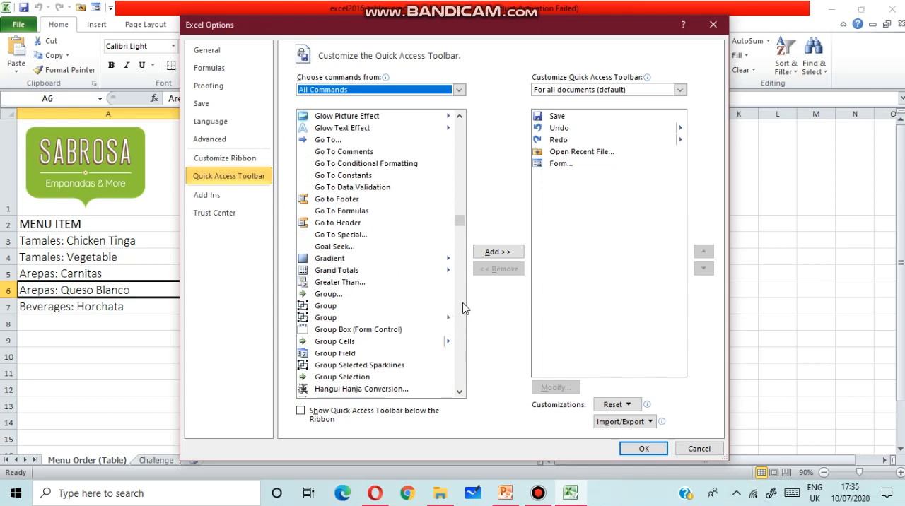
pyautogui.scroll(3, 464, 306)
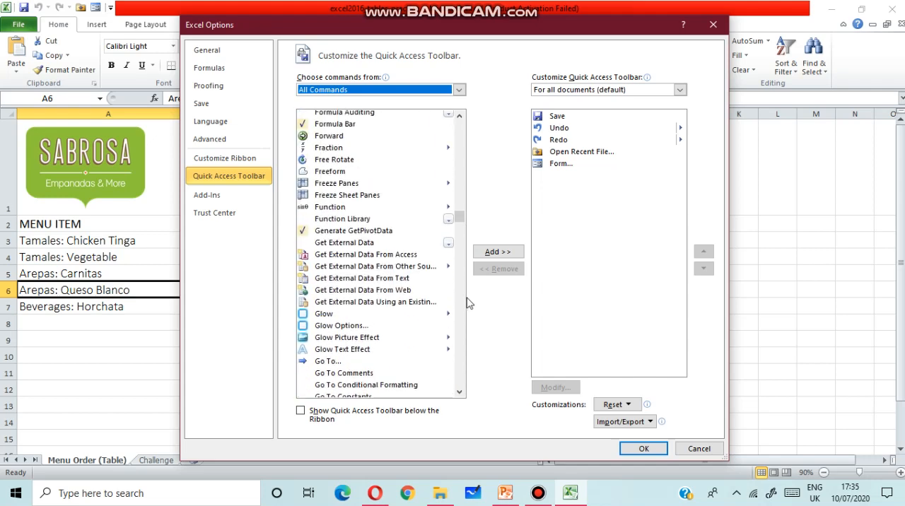
pyautogui.scroll(6, 374, 285)
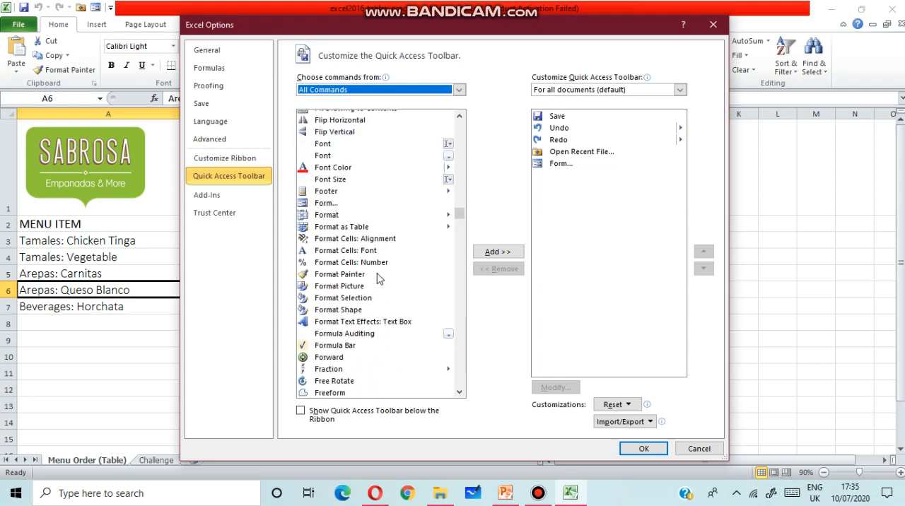
pyautogui.click(326, 204)
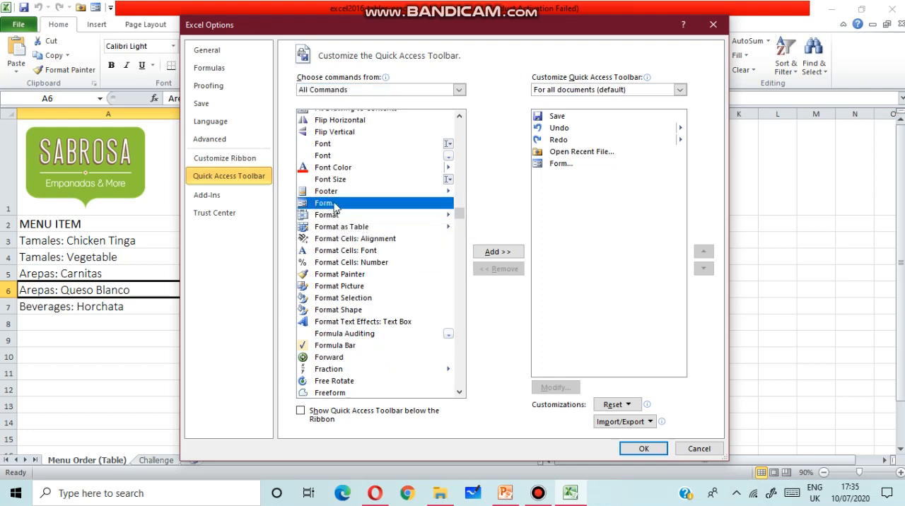
pyautogui.click(487, 252)
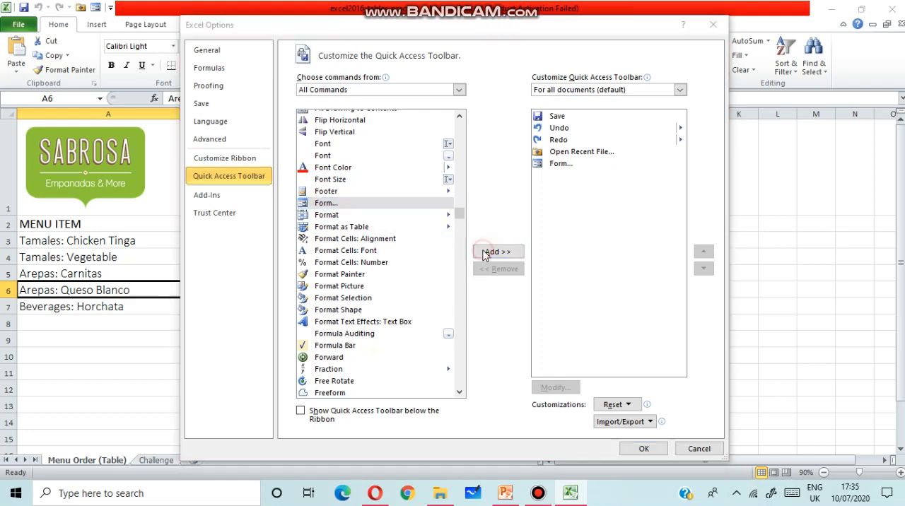
pyautogui.click(457, 281)
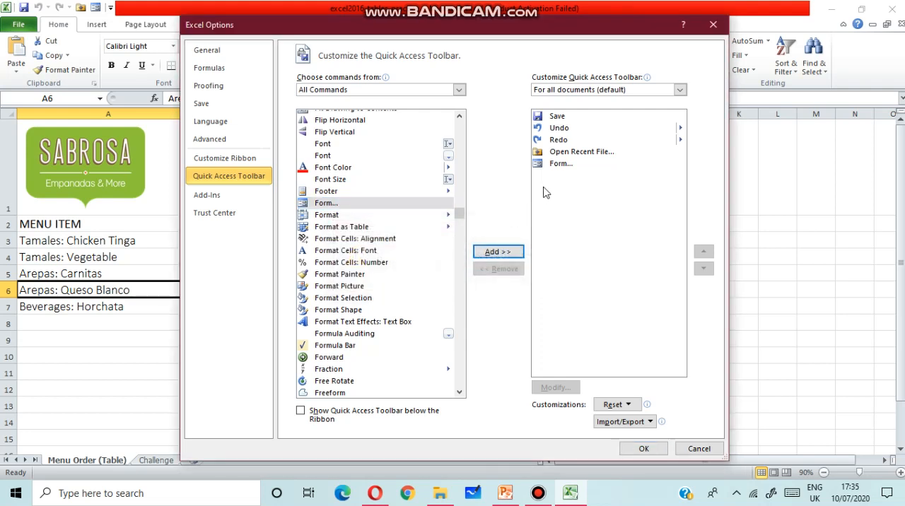
# Remove the existing Form entry from the Quick Access Toolbar, add the Form command again and apply the options.
pyautogui.click(562, 167)
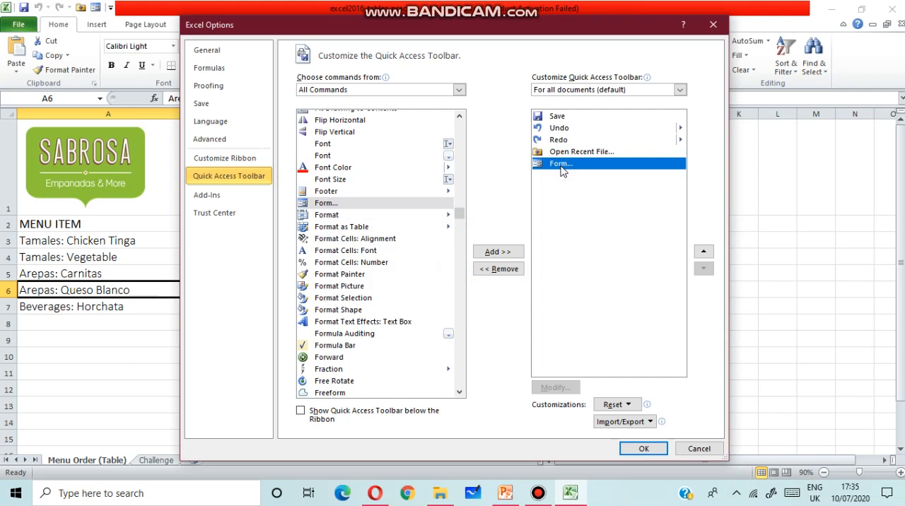
pyautogui.click(505, 268)
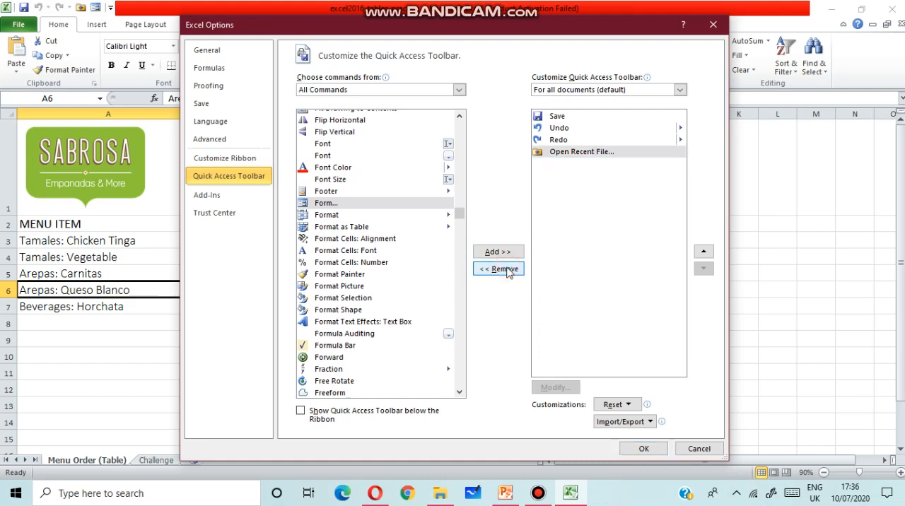
pyautogui.click(340, 204)
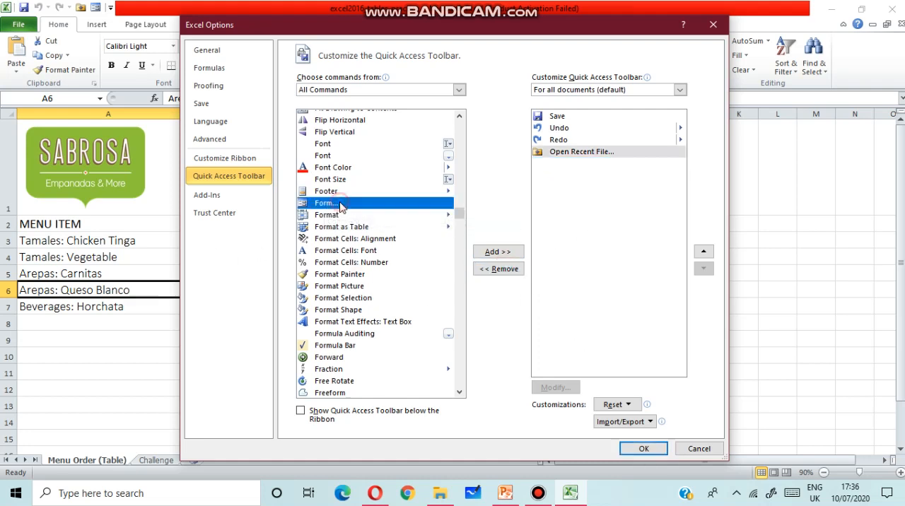
pyautogui.click(498, 252)
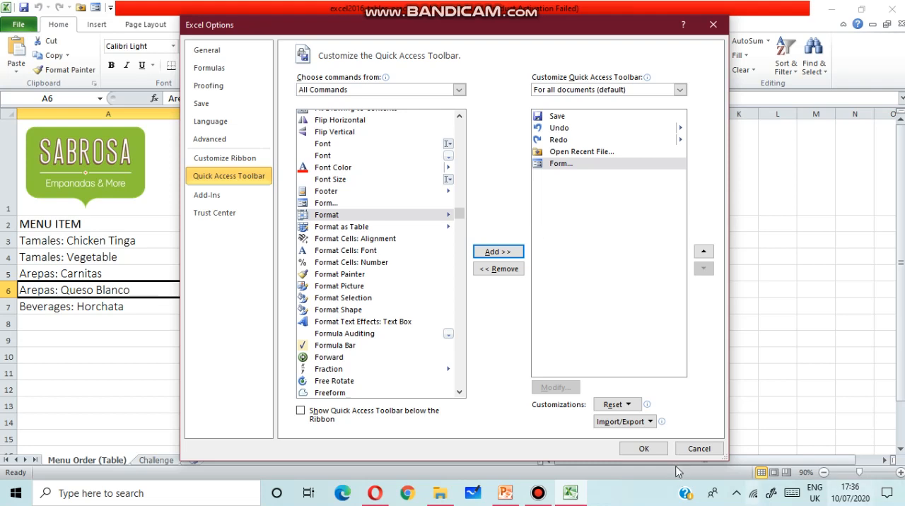
pyautogui.click(645, 450)
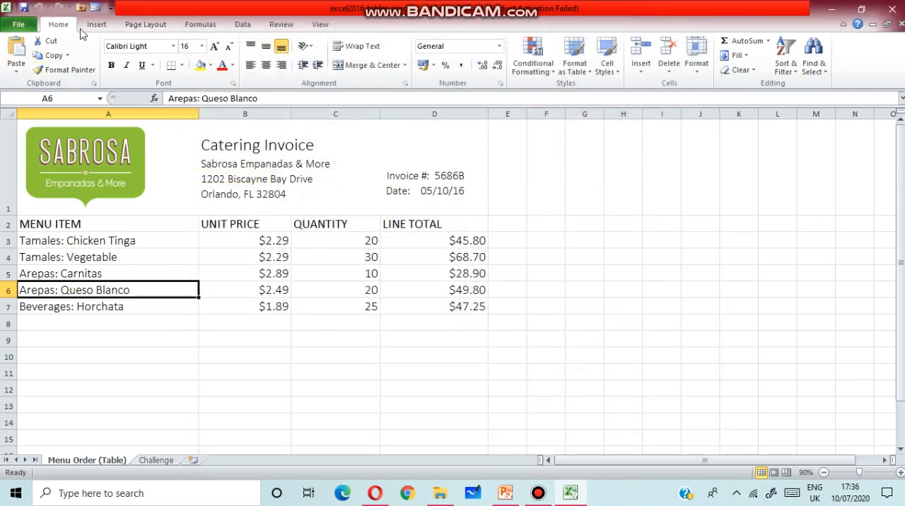
# View the data form for the menu item list and close it again.
pyautogui.click(110, 8)
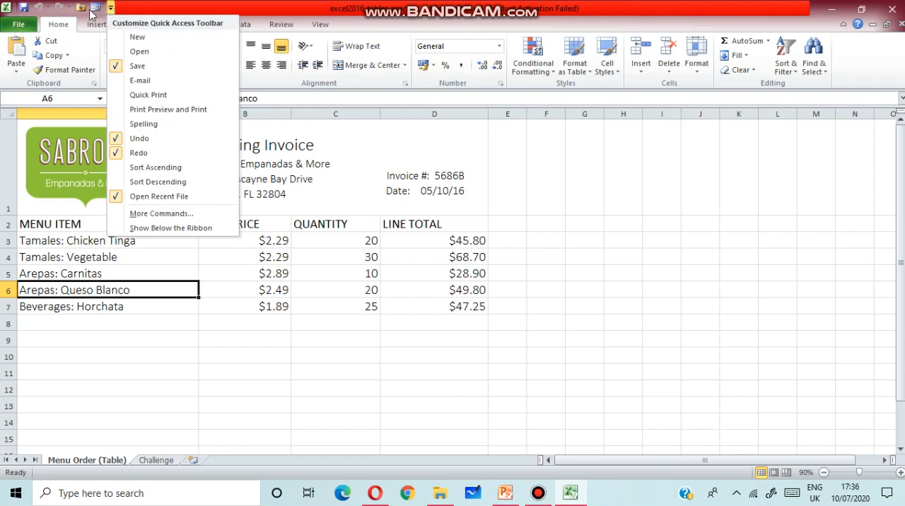
pyautogui.click(93, 9)
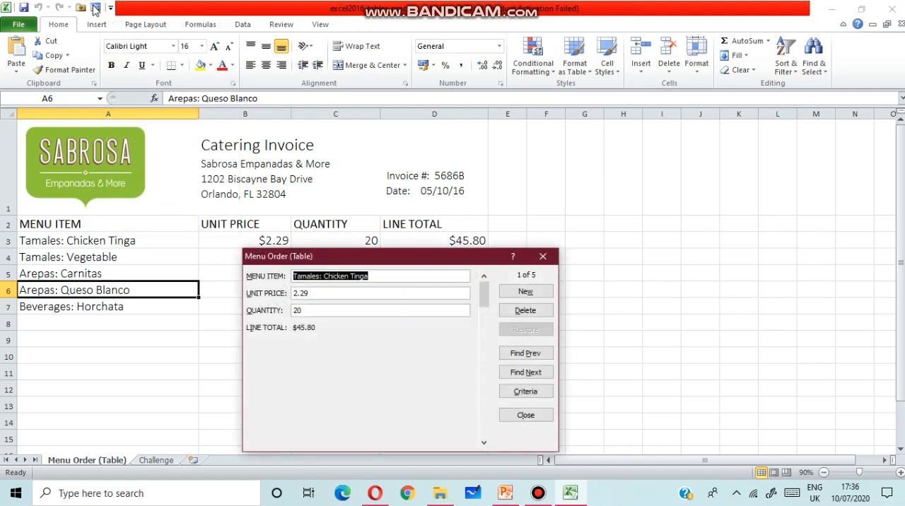
pyautogui.click(545, 257)
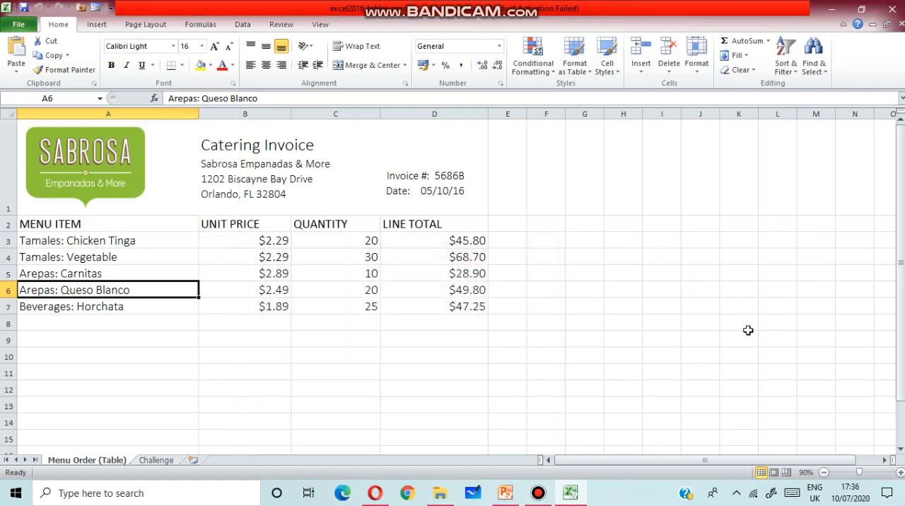
# Open a data form for the empty range D10:I15, accepting its first row as labels, and move the form off the invoice data.
pyautogui.moveTo(474, 352); pyautogui.dragTo(649, 445)
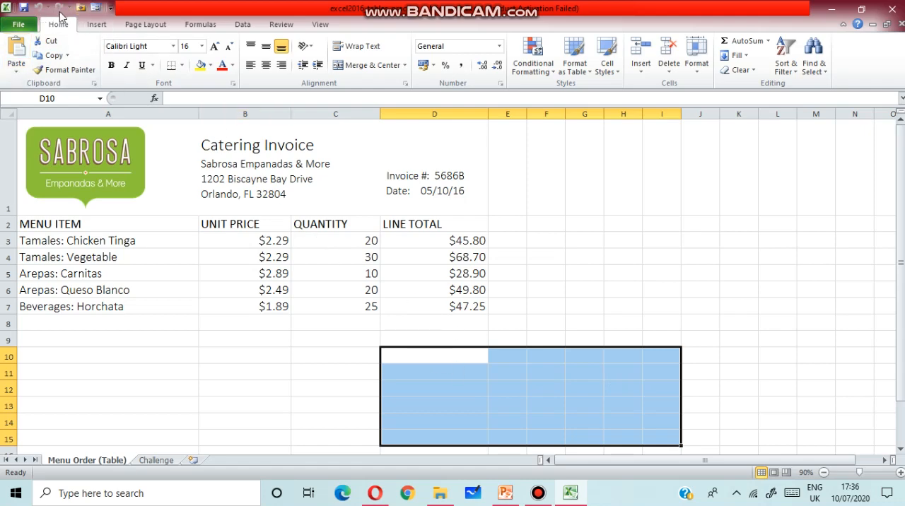
pyautogui.click(96, 7)
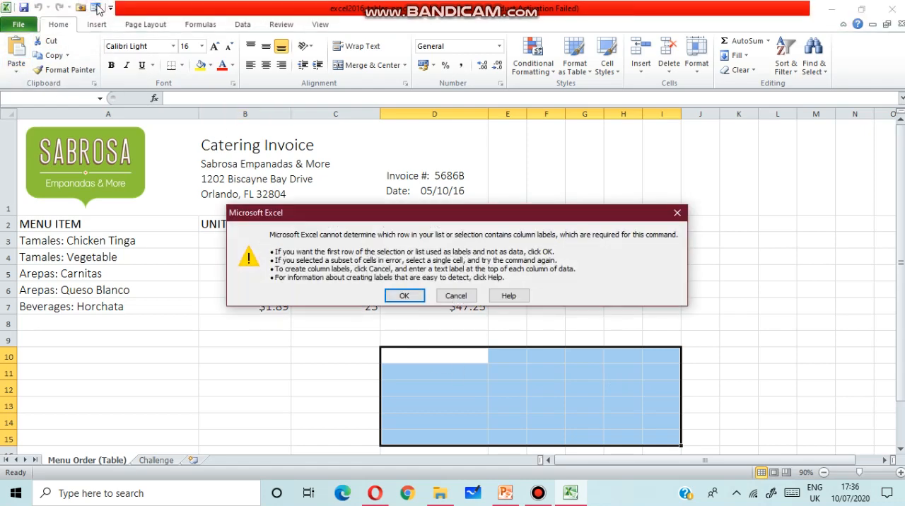
pyautogui.click(407, 295)
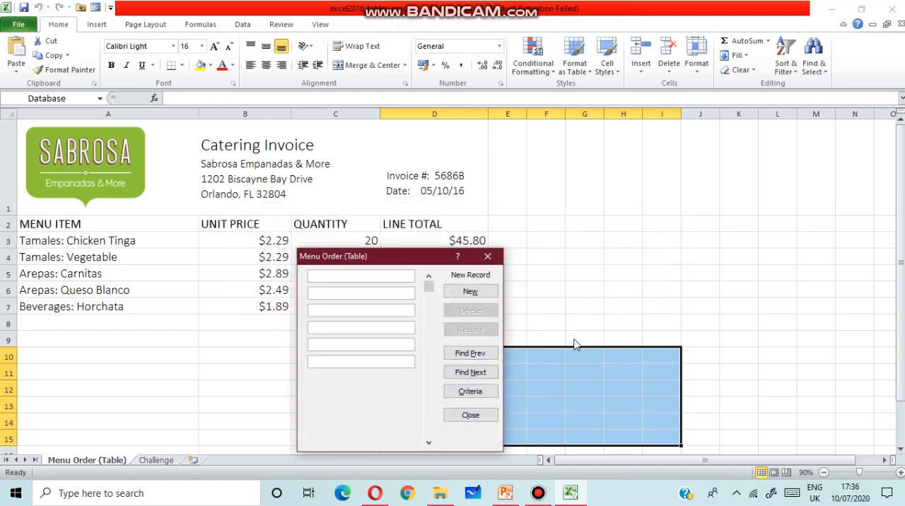
pyautogui.moveTo(418, 262); pyautogui.dragTo(309, 314)
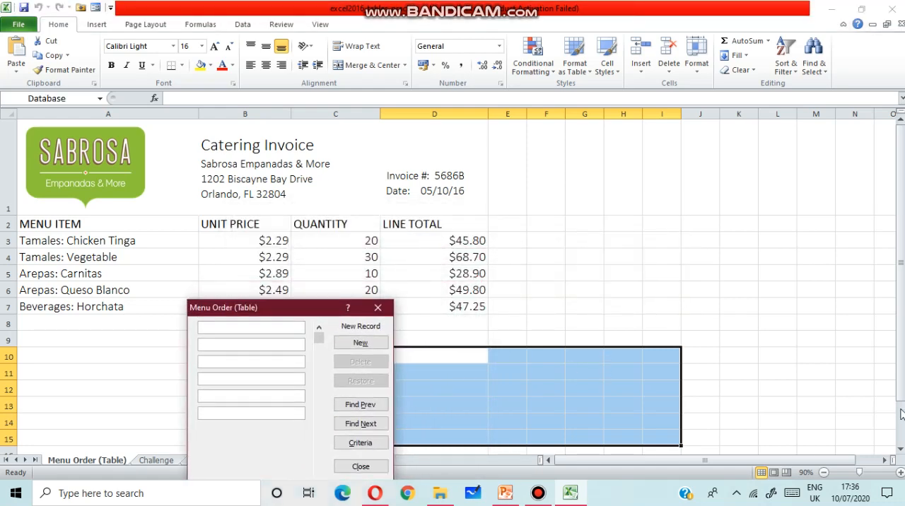
# Add a new record through the data form with "menu item no" in the first field.
pyautogui.click(243, 327)
pyautogui.write('me')
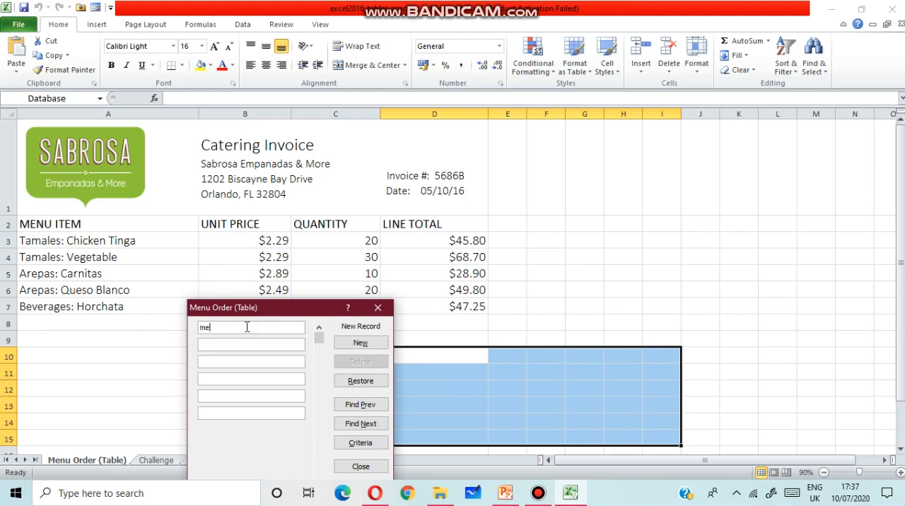
pyautogui.write('nu item no')
pyautogui.click(367, 346)
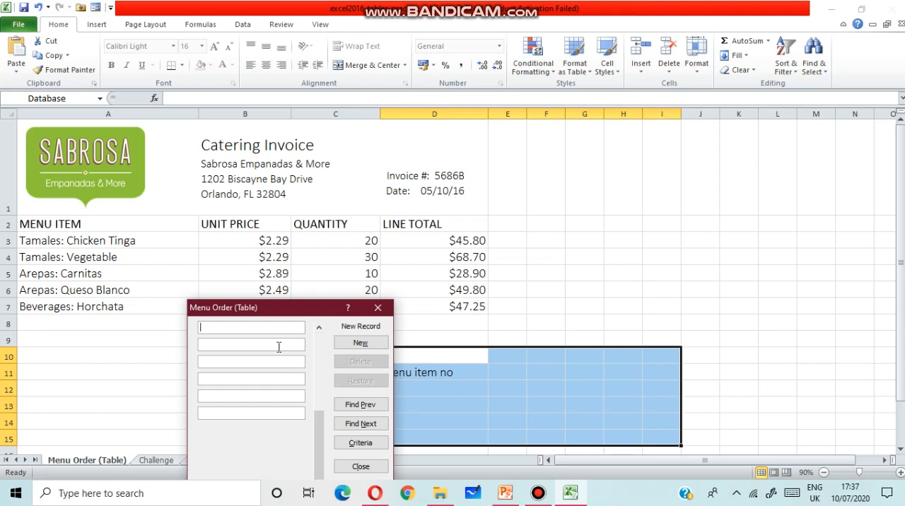
# Add a new record through the data form with "p102" in the second field.
pyautogui.click(278, 346)
pyautogui.click(263, 326)
pyautogui.click(258, 341)
pyautogui.write('p')
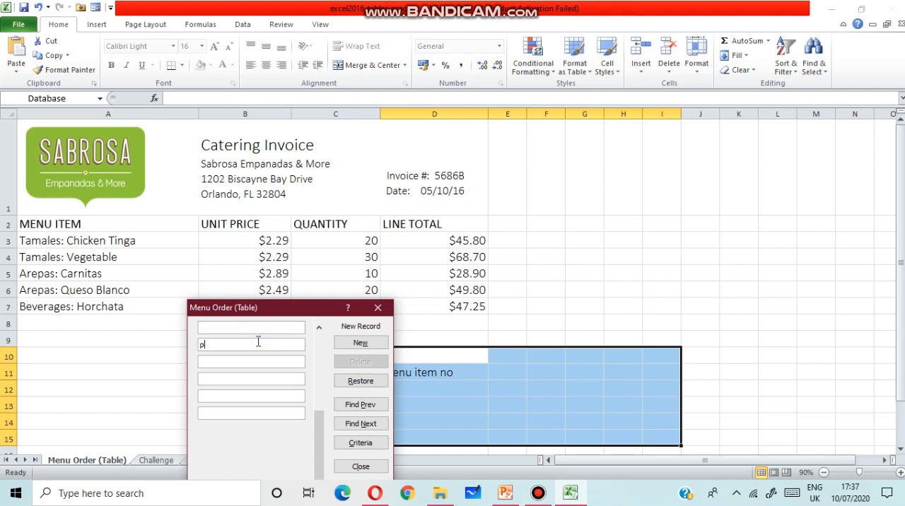
pyautogui.write('102')
pyautogui.click(357, 349)
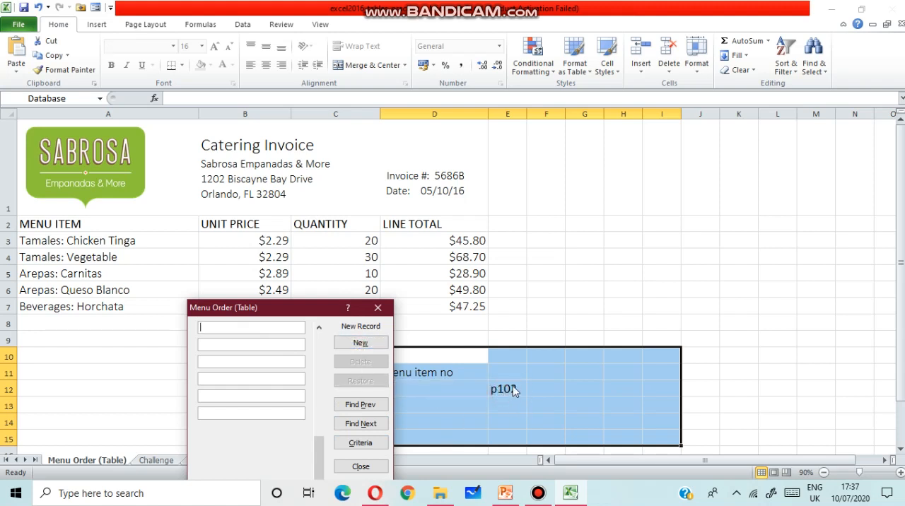
# Go back to the "menu item no" record in the data form and enter "types of food" in its second field.
pyautogui.click(271, 360)
pyautogui.click(318, 382)
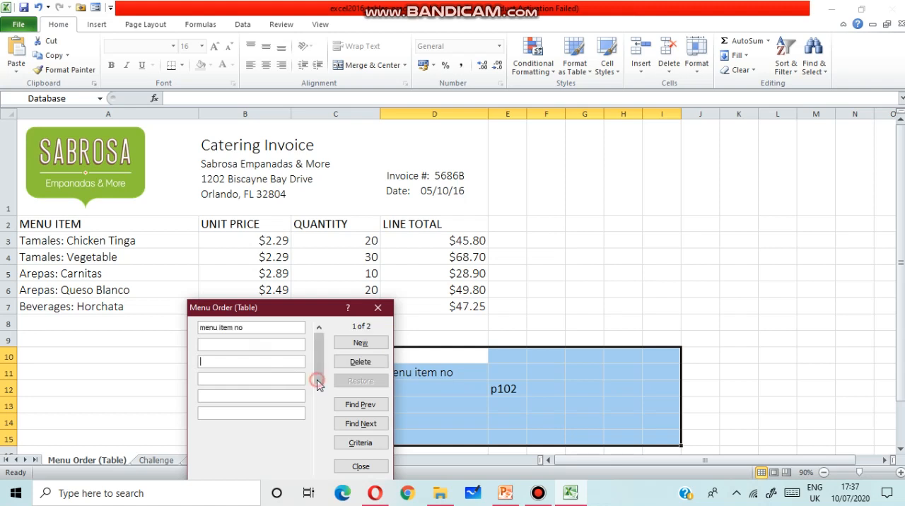
pyautogui.click(206, 343)
pyautogui.write('types')
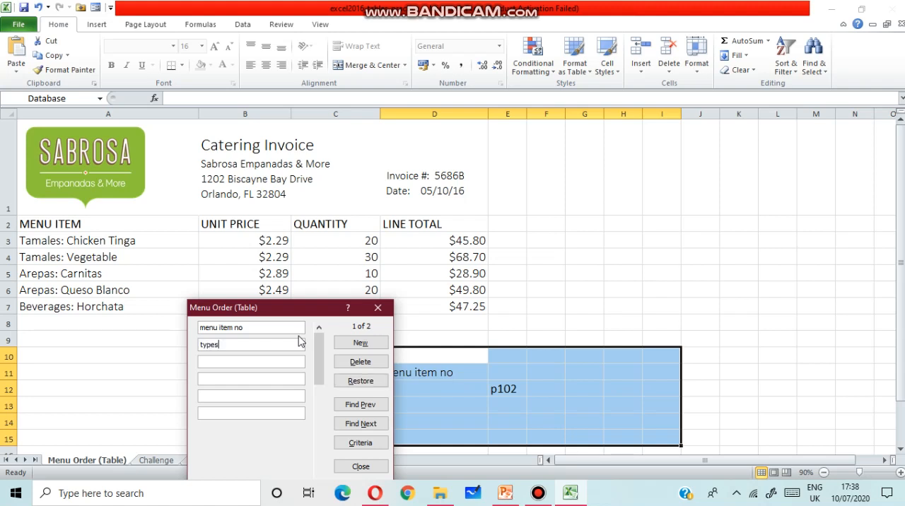
pyautogui.write(' of food')
pyautogui.click(361, 343)
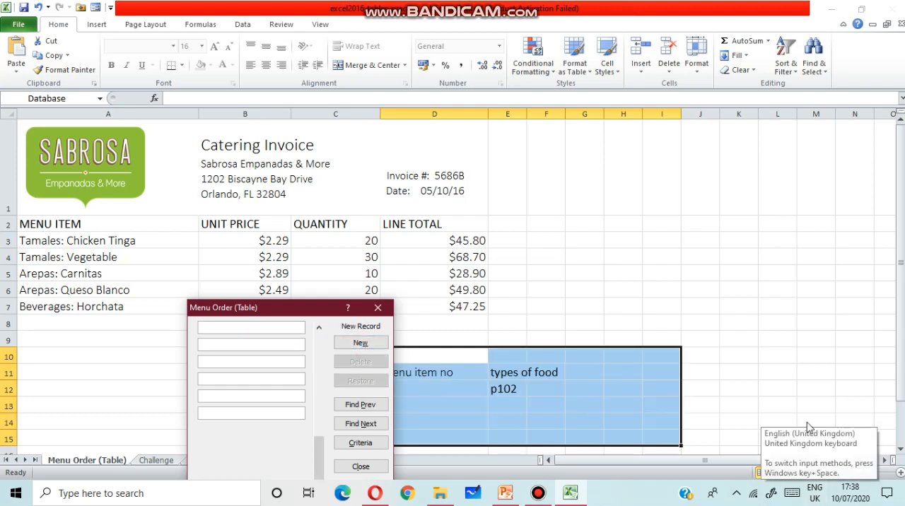
# Browse backward and forward through the records in the data form and close it.
pyautogui.click(363, 410)
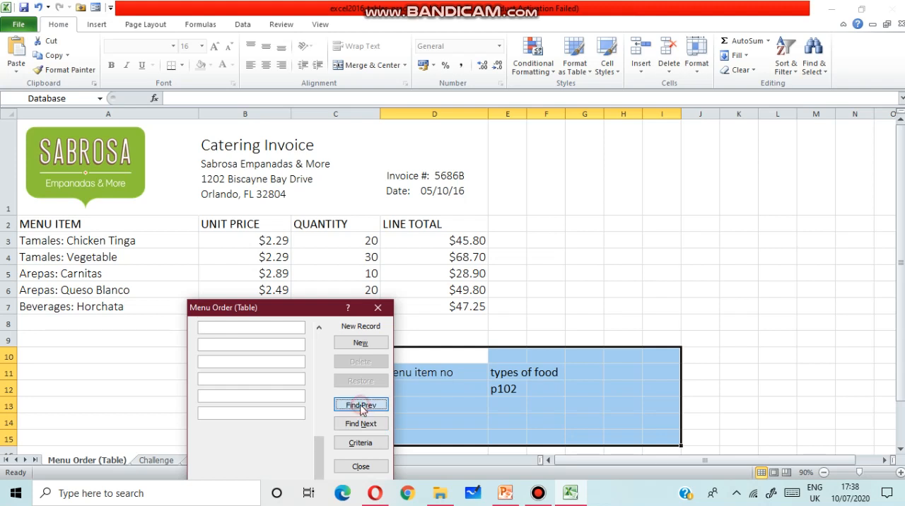
pyautogui.click(367, 428)
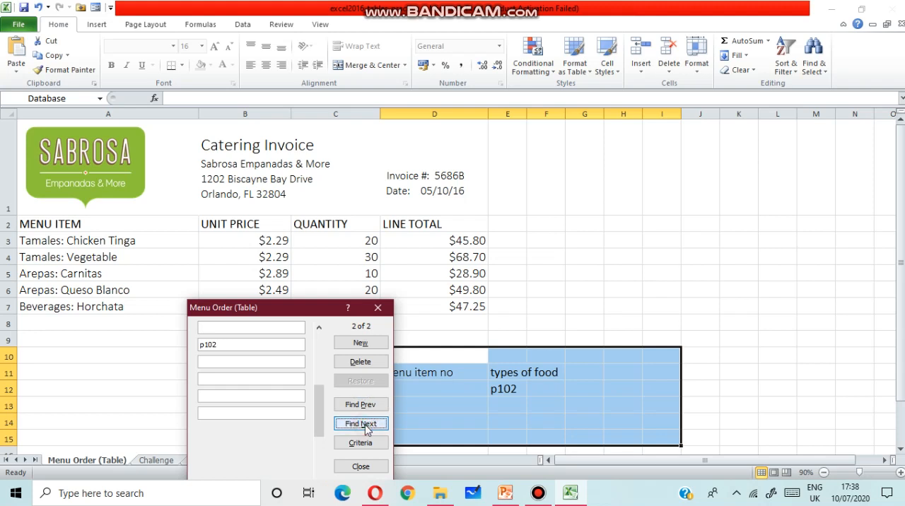
pyautogui.click(362, 407)
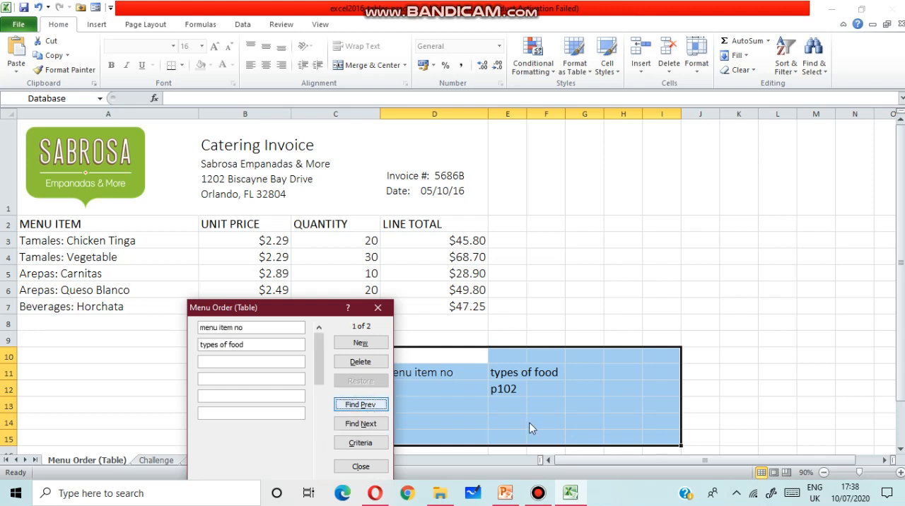
pyautogui.click(378, 307)
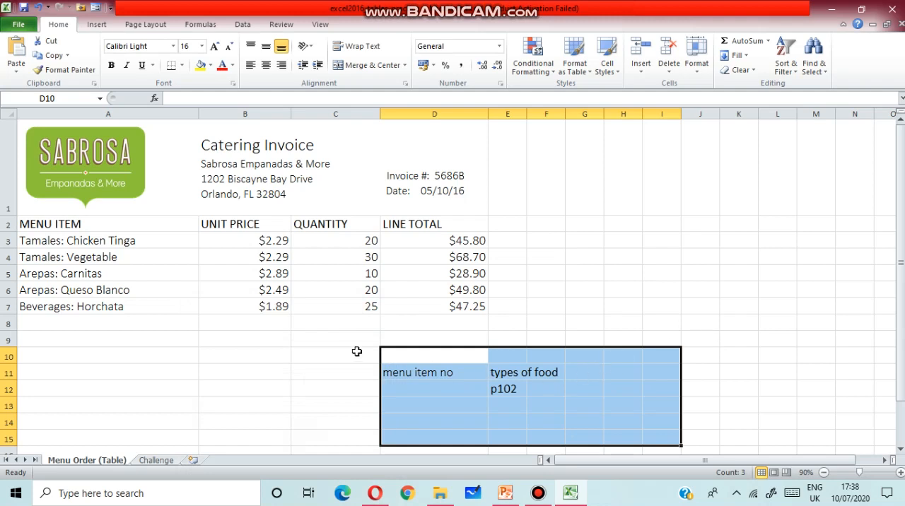
# Move the "menu item no" entry out of D11 and clear all trial entries from E11:G13.
pyautogui.click(420, 376)
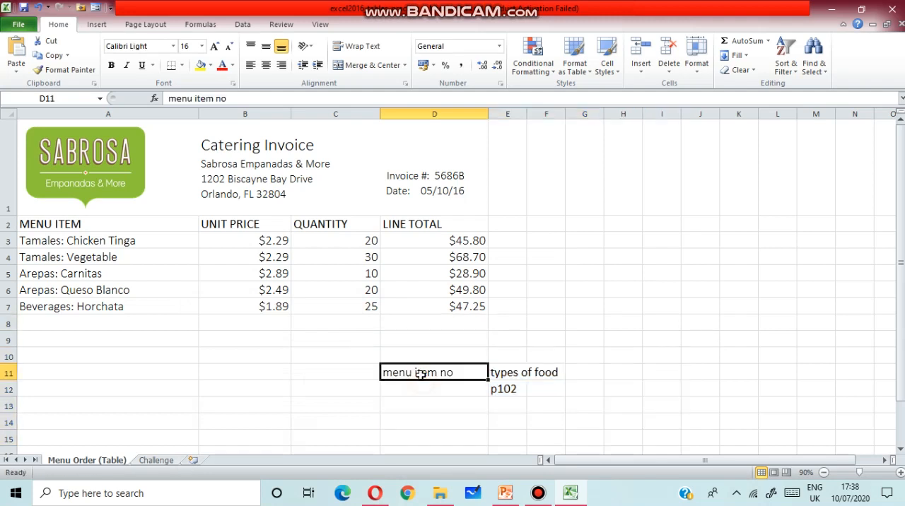
pyautogui.moveTo(484, 382); pyautogui.dragTo(544, 388)
pyautogui.click(460, 363)
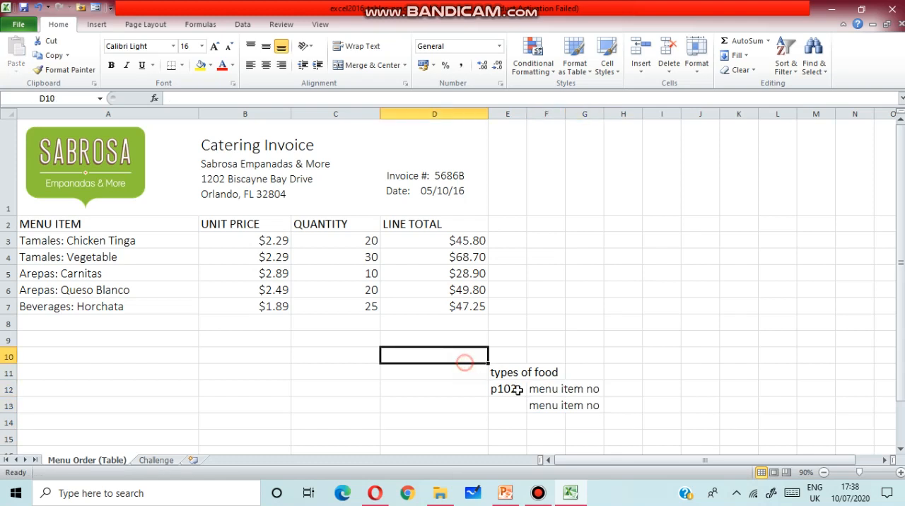
pyautogui.click(620, 420)
pyautogui.moveTo(514, 373); pyautogui.dragTo(574, 404)
pyautogui.press('Delete')
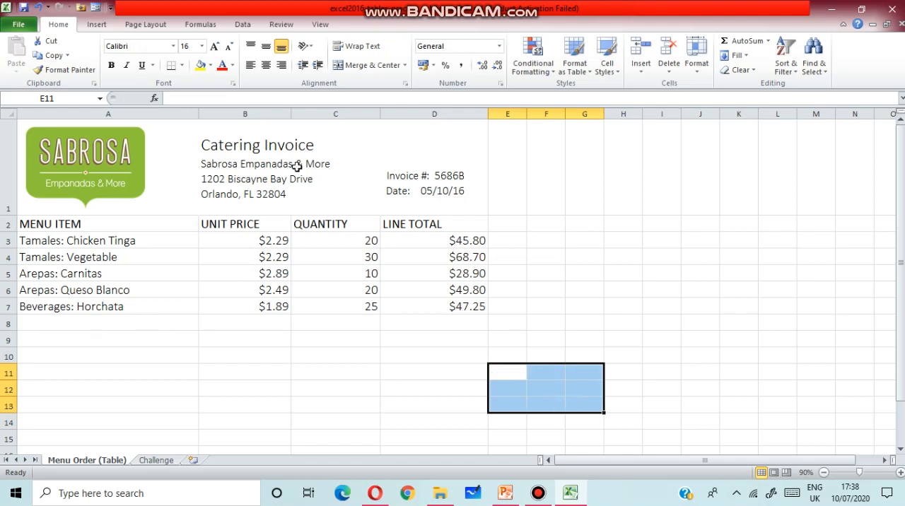
pyautogui.click(95, 7)
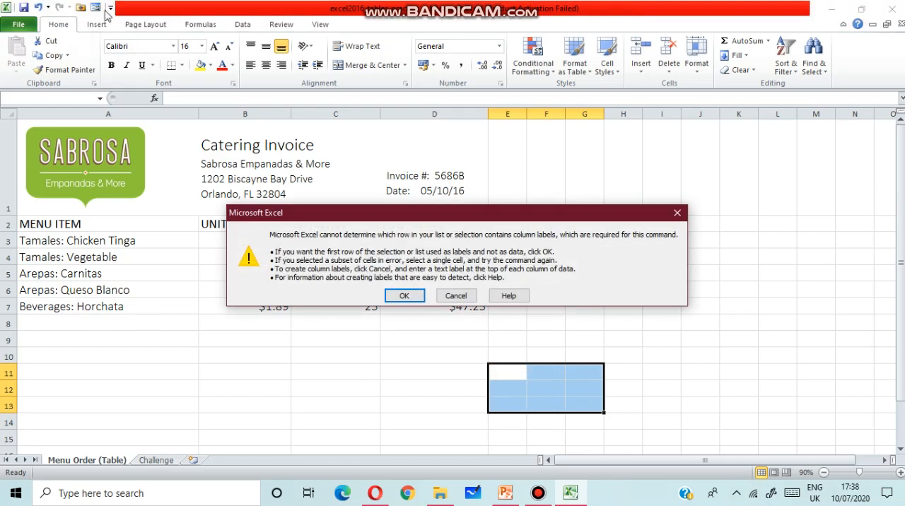
pyautogui.click(564, 372)
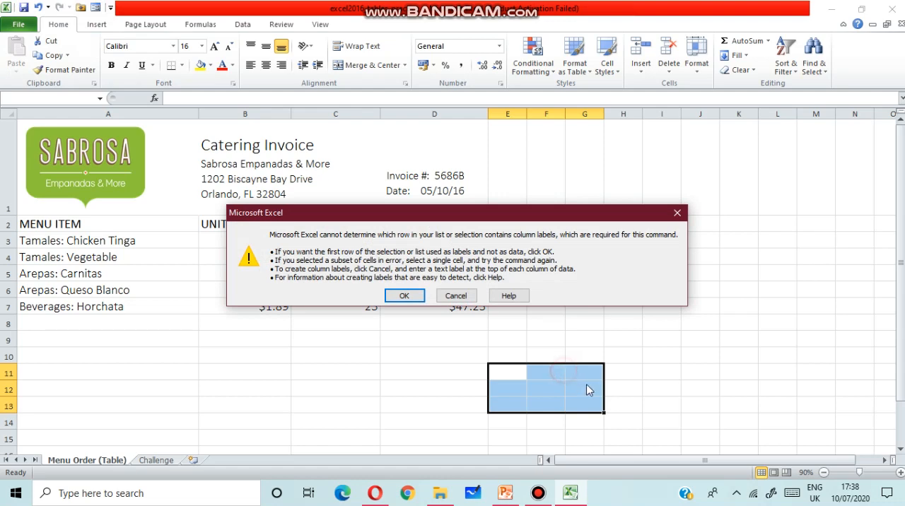
pyautogui.click(470, 297)
# Delete the empty cells E11:G13, shifting the remaining cells left.
pyautogui.click(495, 364)
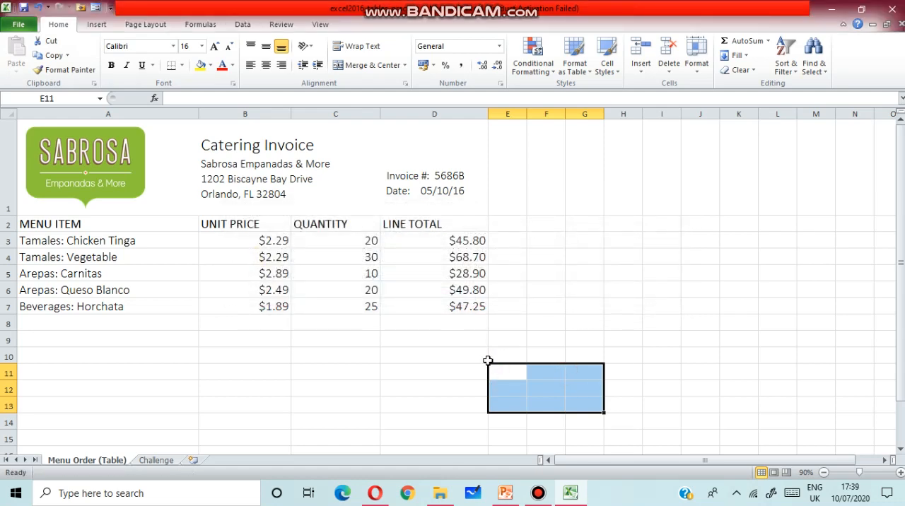
pyautogui.rightClick(507, 389)
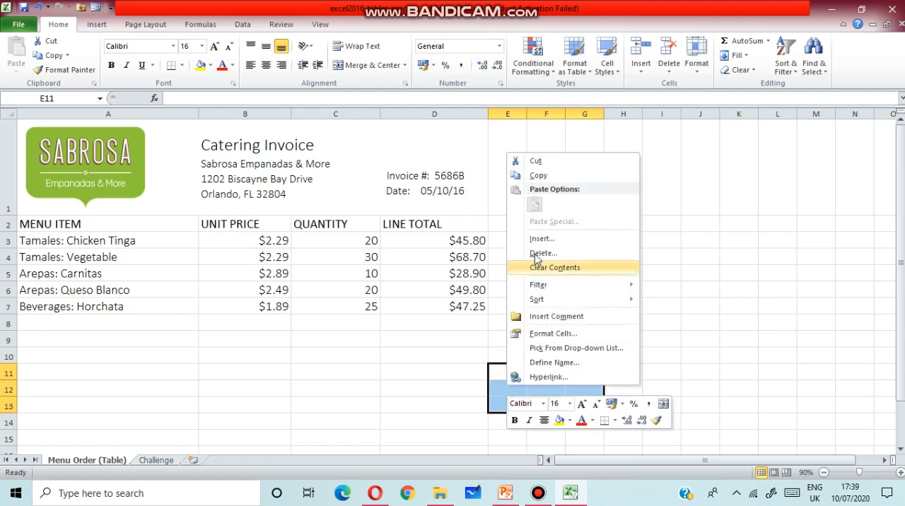
pyautogui.click(558, 255)
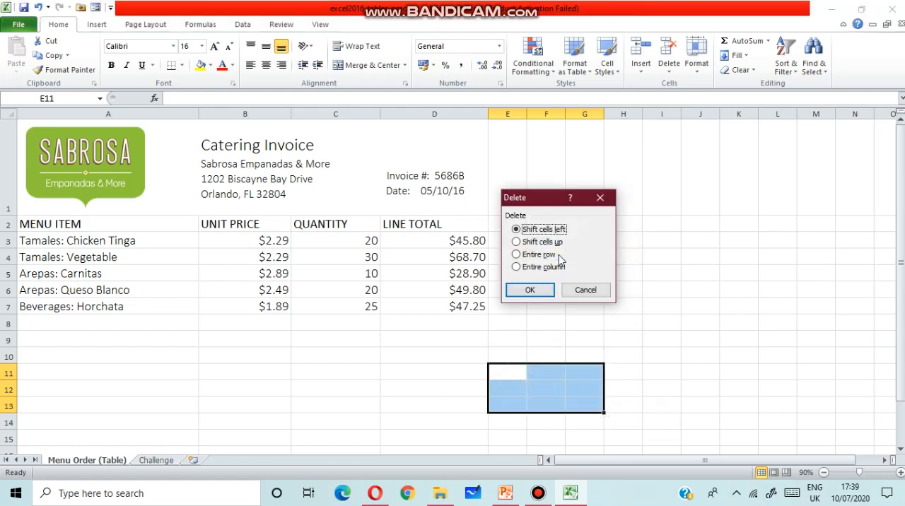
pyautogui.click(538, 290)
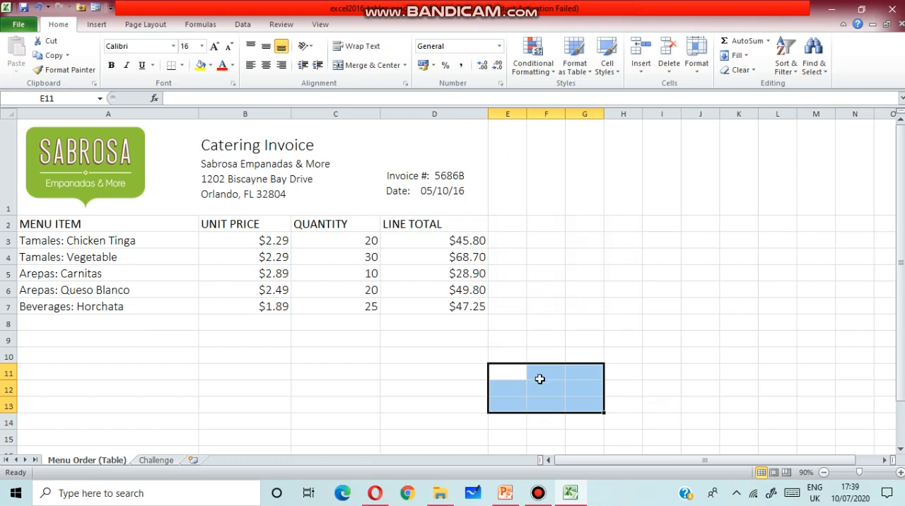
pyautogui.click(541, 377)
pyautogui.click(431, 344)
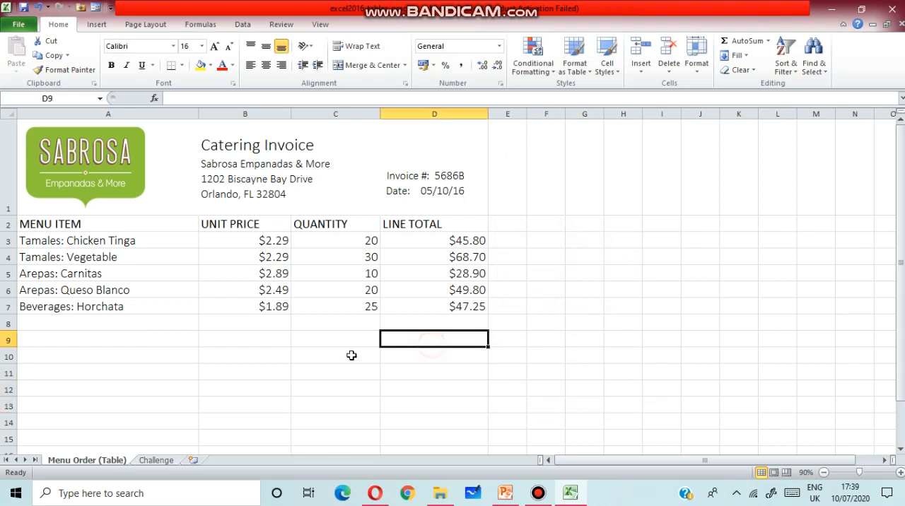
# Add a record to the menu item list through the data form: menu item Paneer, unit price 150, quantity 3.
pyautogui.click(125, 307)
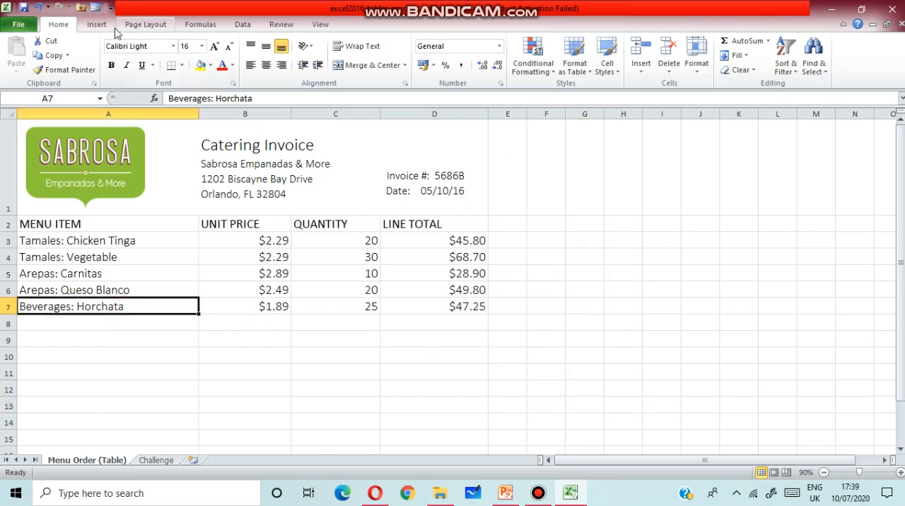
pyautogui.click(92, 8)
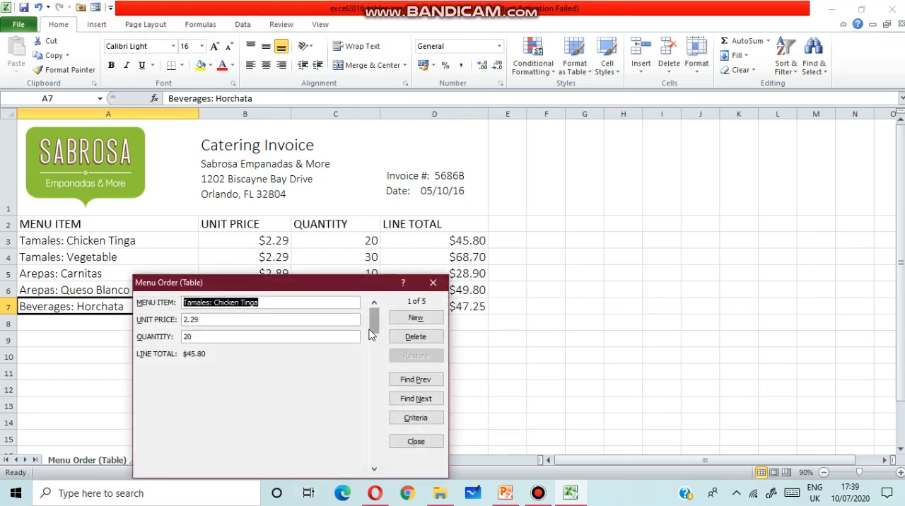
pyautogui.click(423, 318)
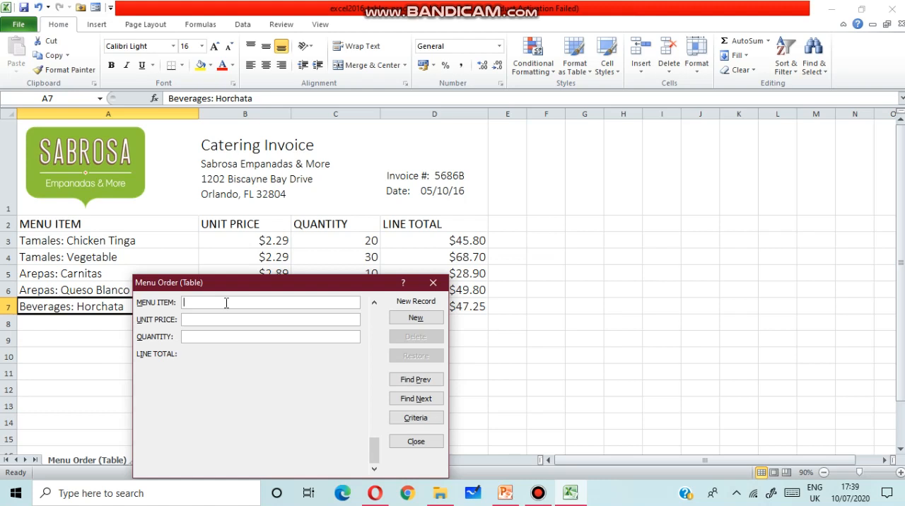
pyautogui.write('Pam')
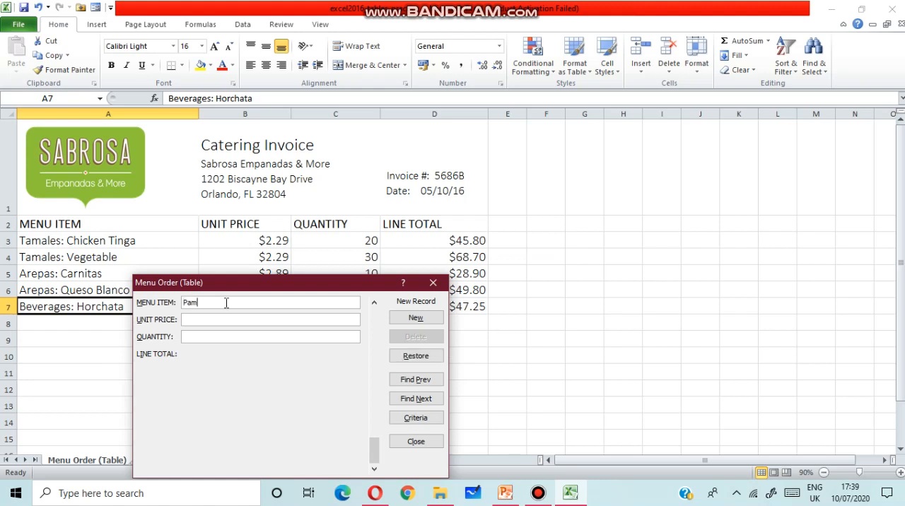
pyautogui.press('BackSpace')
pyautogui.write('neer')
pyautogui.click(198, 322)
pyautogui.write('150')
pyautogui.click(242, 335)
pyautogui.write('3')
pyautogui.click(416, 317)
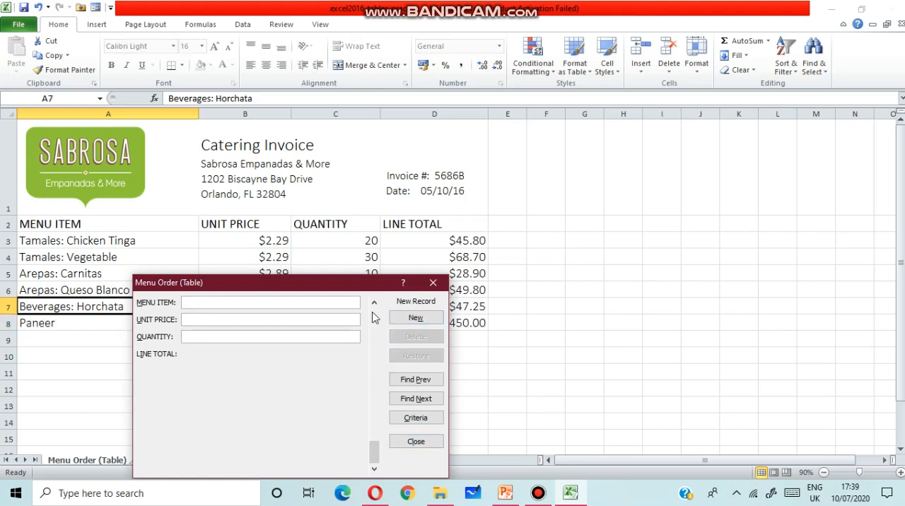
# Move the data form aside to examine the new Paneer row in the invoice, and close the form.
pyautogui.moveTo(276, 288); pyautogui.dragTo(553, 364)
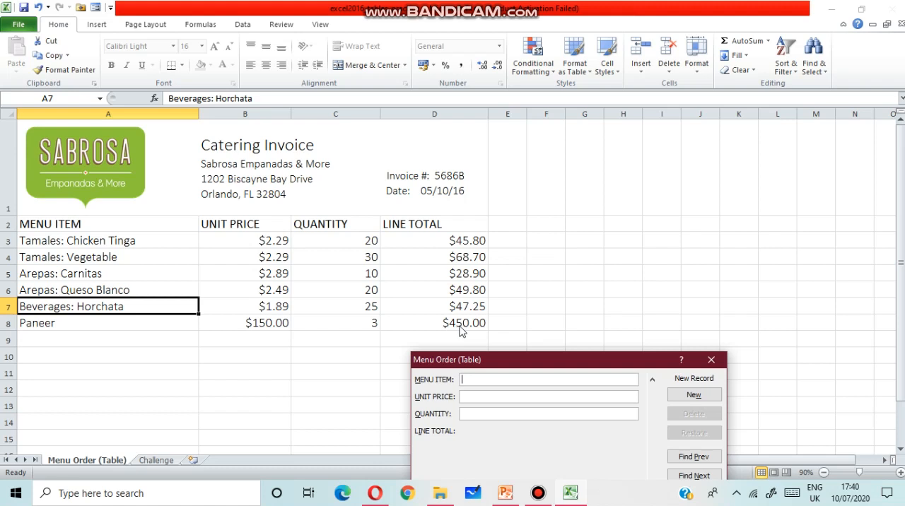
pyautogui.moveTo(637, 366); pyautogui.dragTo(642, 267)
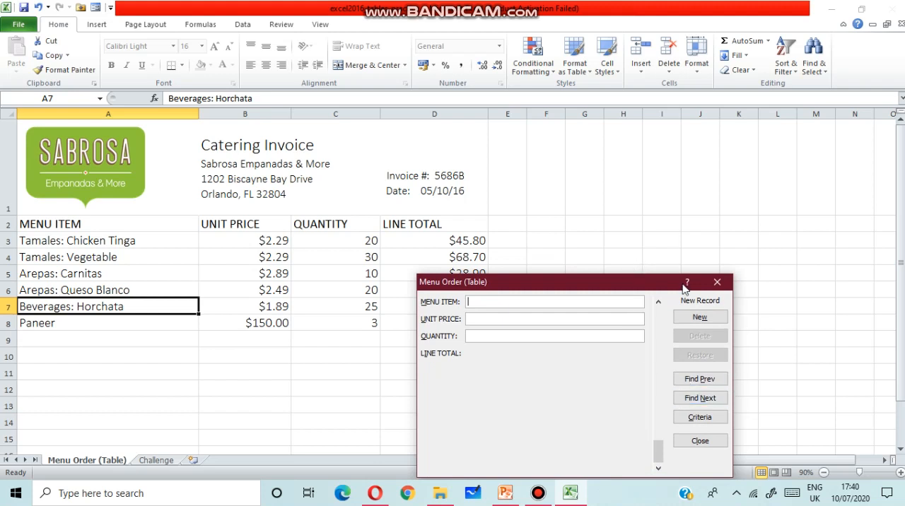
pyautogui.moveTo(601, 287); pyautogui.dragTo(618, 315)
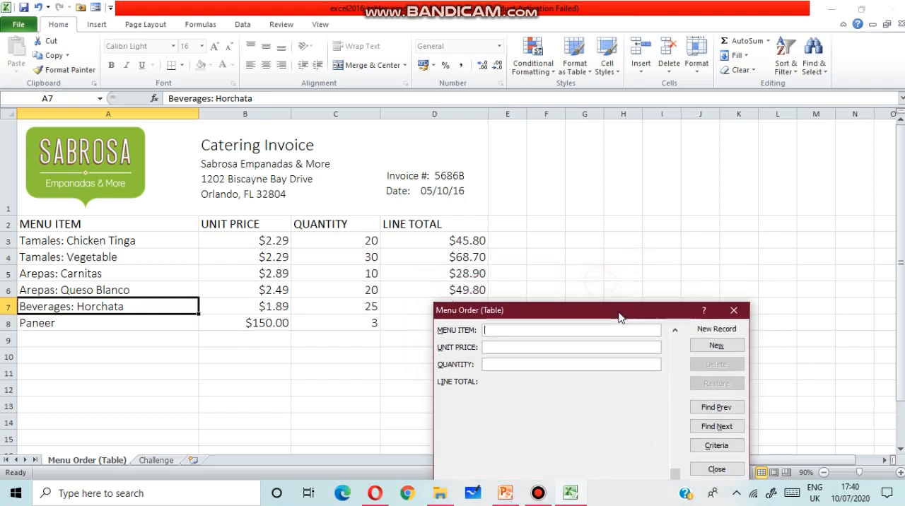
pyautogui.click(27, 324)
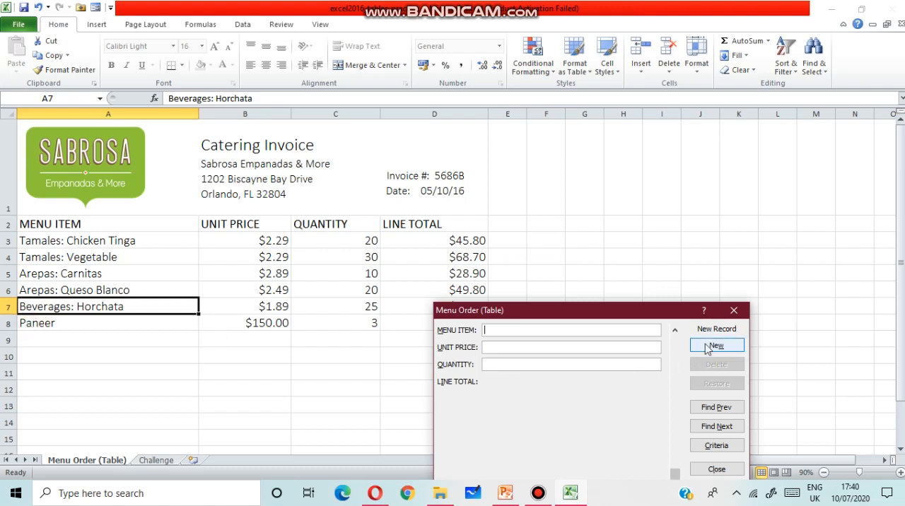
pyautogui.click(739, 316)
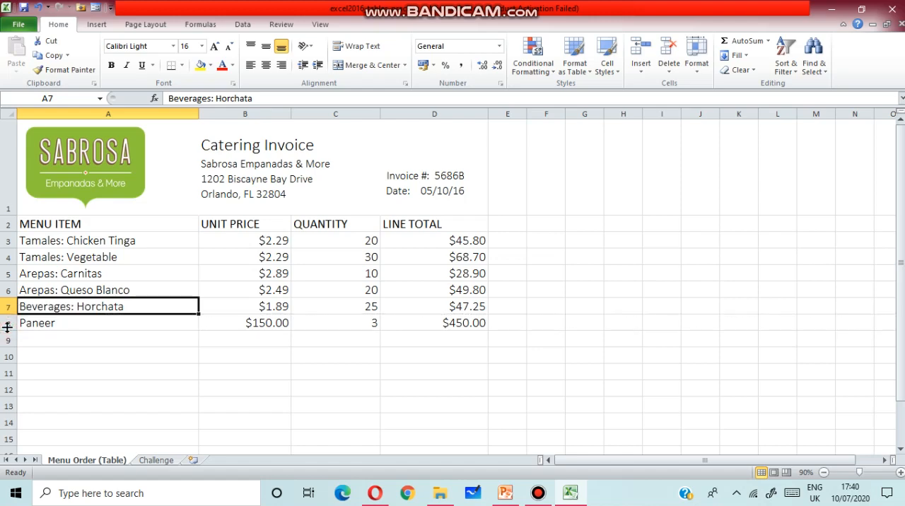
# Reopen the data form for the menu item list and browse through its records to the Paneer entry.
pyautogui.click(95, 8)
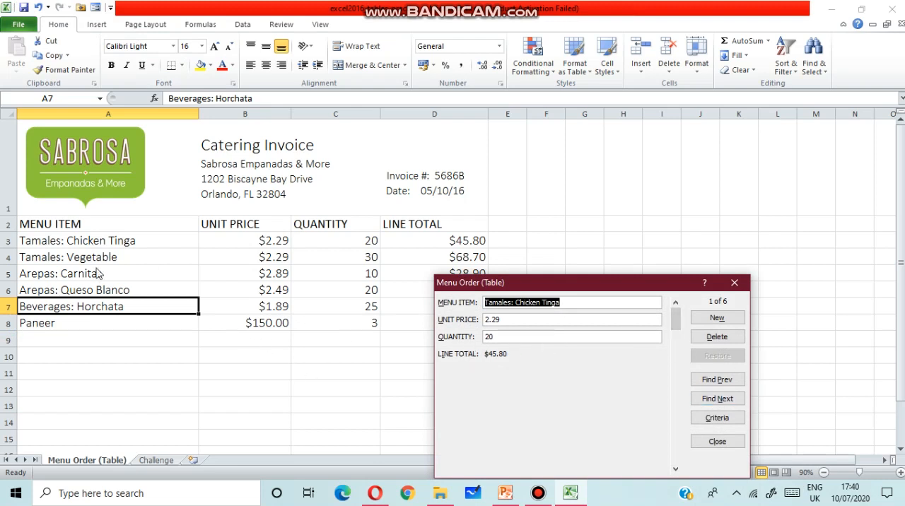
pyautogui.click(706, 403)
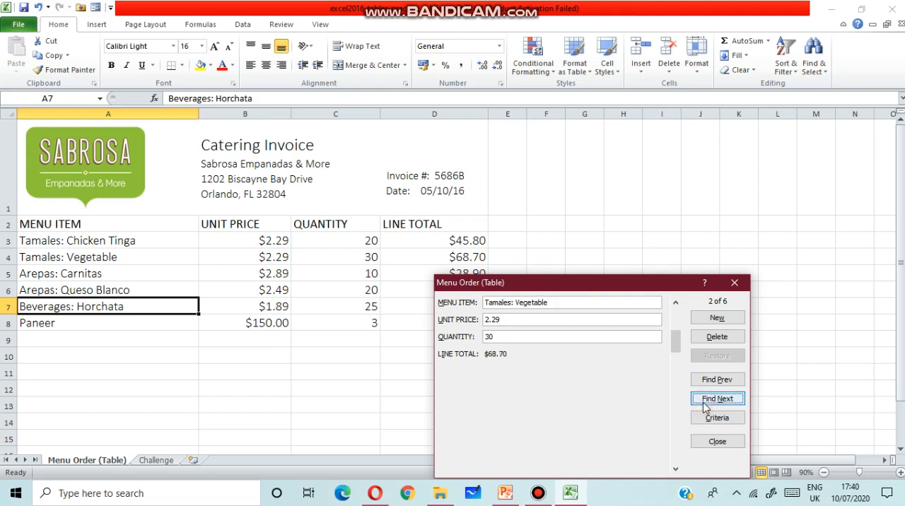
pyautogui.click(705, 400)
pyautogui.click(705, 401)
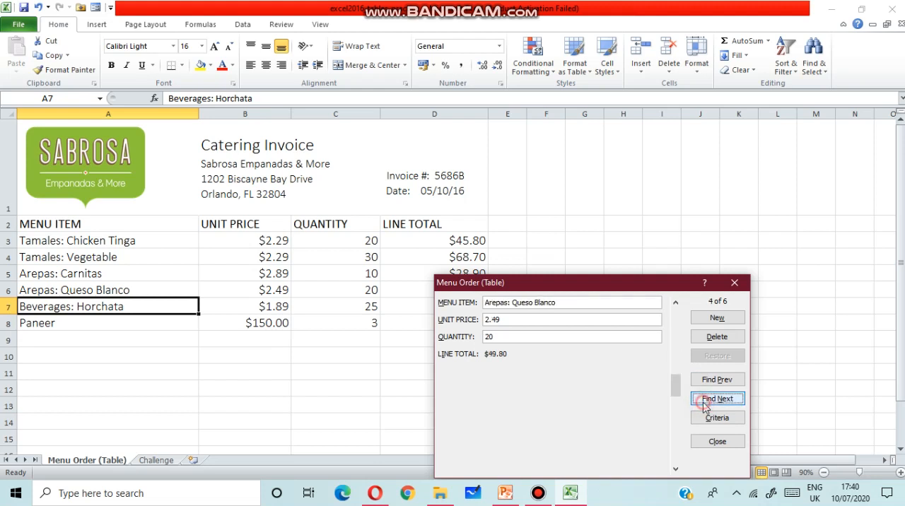
pyautogui.click(705, 401)
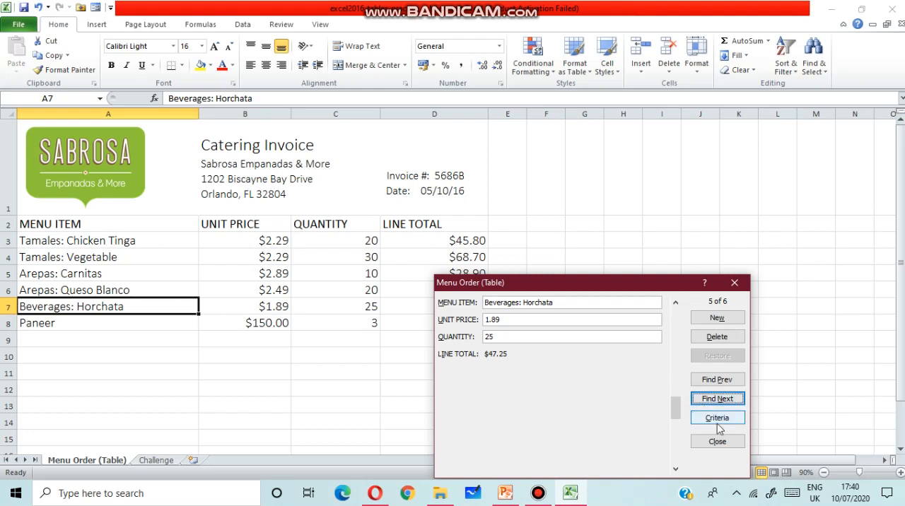
pyautogui.click(732, 379)
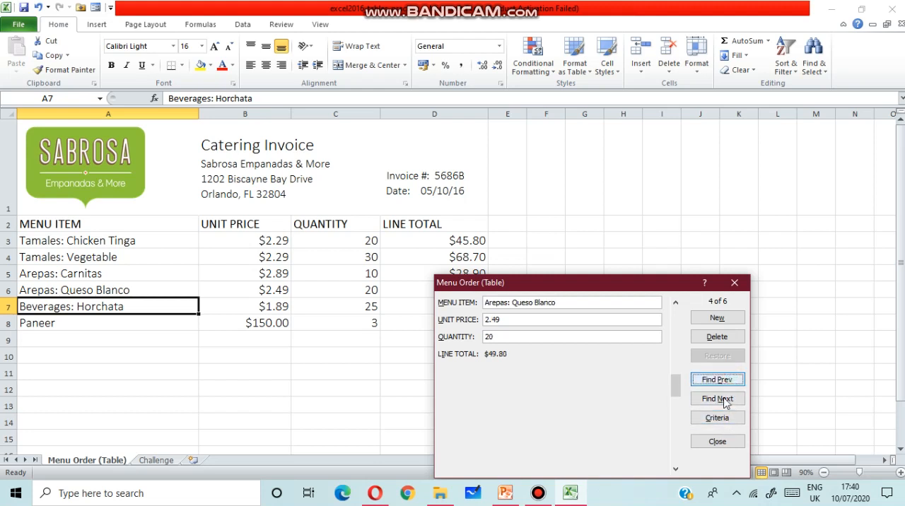
pyautogui.click(725, 400)
pyautogui.click(725, 400)
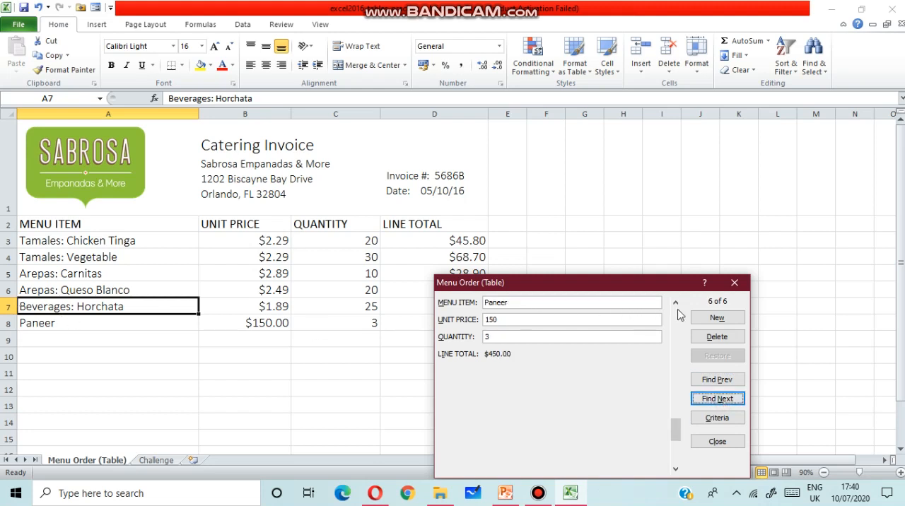
# Browse the data form's records from Tamales: Chicken Tinga through the last entry to the blank new record.
pyautogui.click(676, 335)
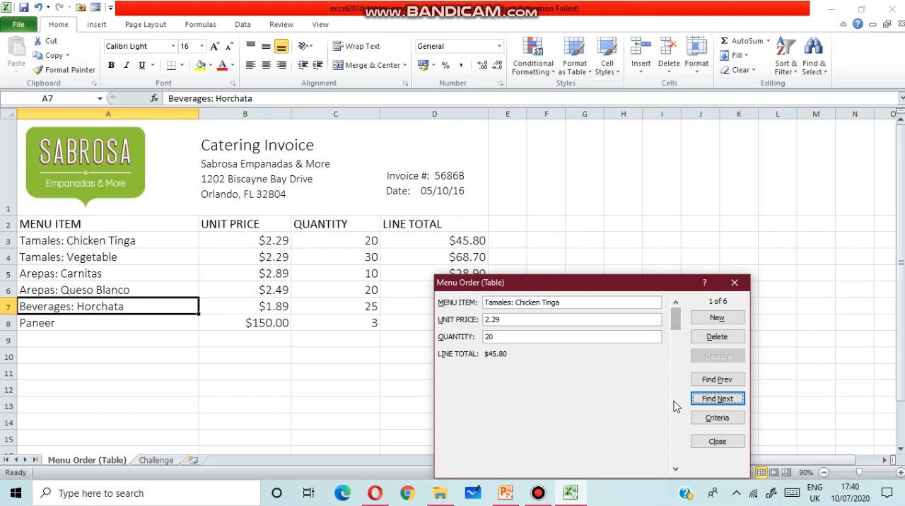
pyautogui.click(677, 470)
pyautogui.click(677, 469)
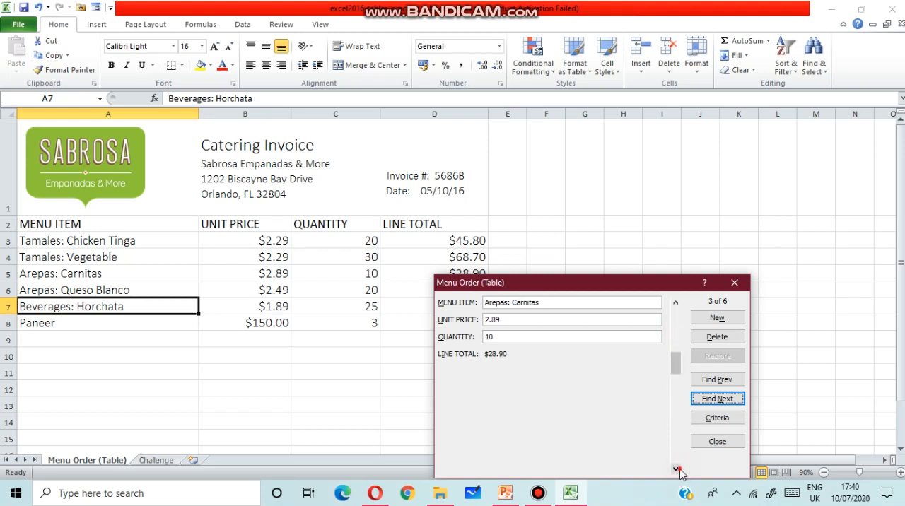
pyautogui.click(677, 469)
pyautogui.click(677, 470)
pyautogui.click(677, 469)
pyautogui.click(677, 470)
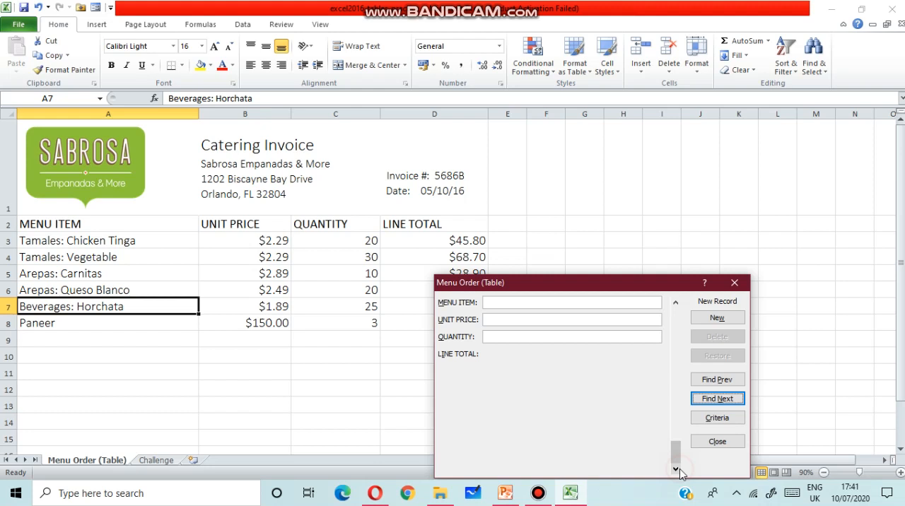
# Return to the Paneer record in the data form, delete it permanently, and close the form.
pyautogui.click(675, 304)
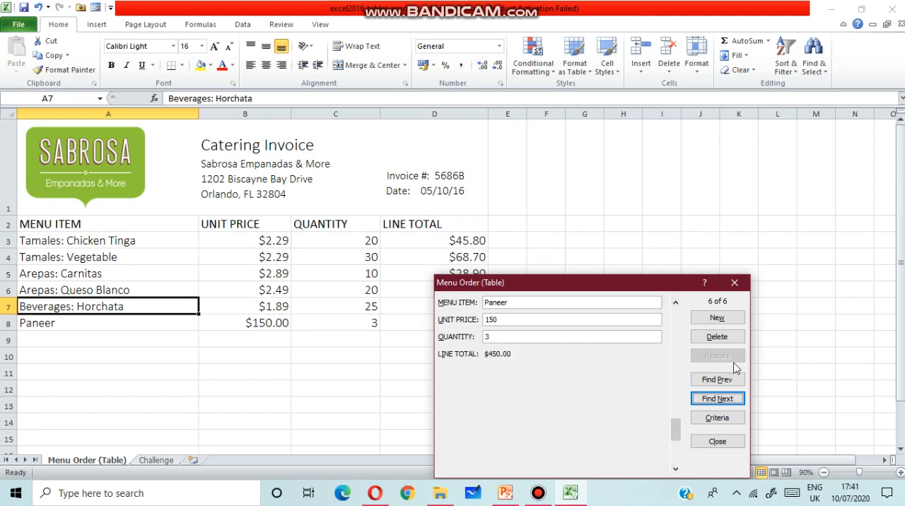
pyautogui.click(720, 337)
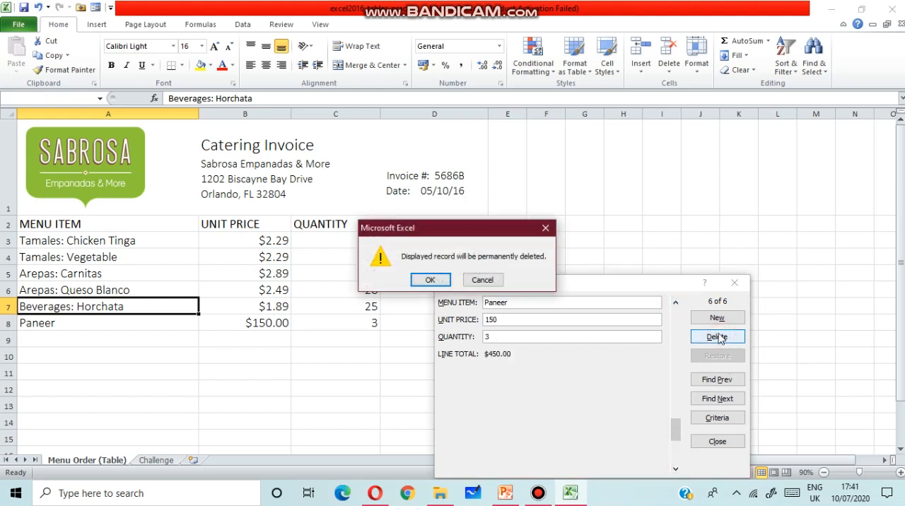
pyautogui.click(424, 280)
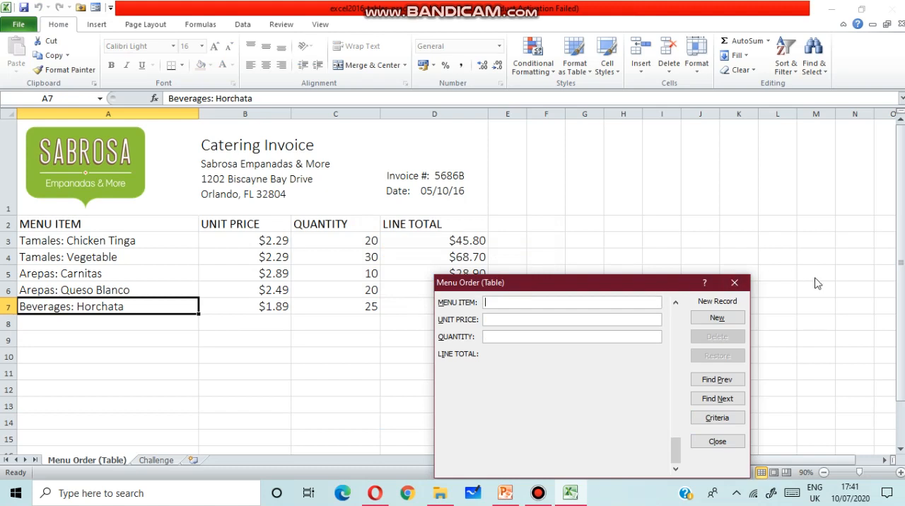
pyautogui.click(735, 283)
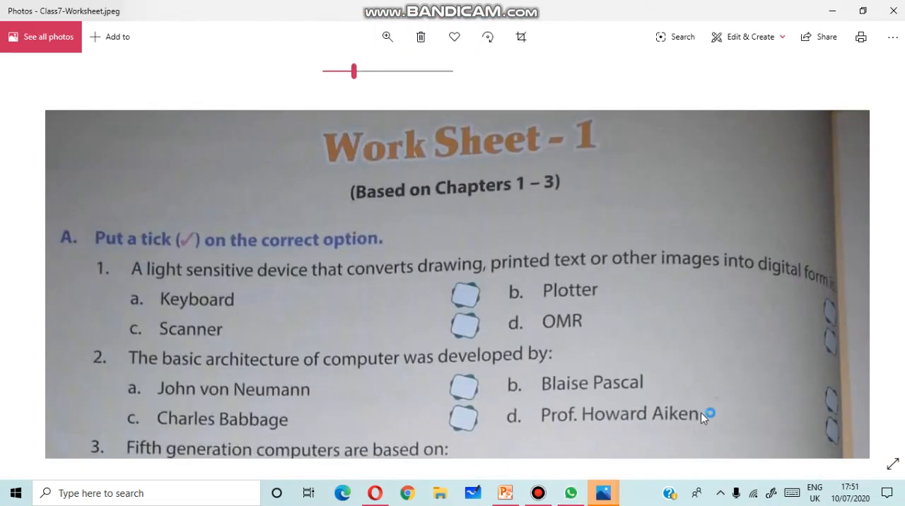
# In Photos, read through questions 1 to 9 of the Class7-Worksheet.jpeg image, magnifying the page where needed.
pyautogui.moveTo(700, 413); pyautogui.dragTo(658, 136)
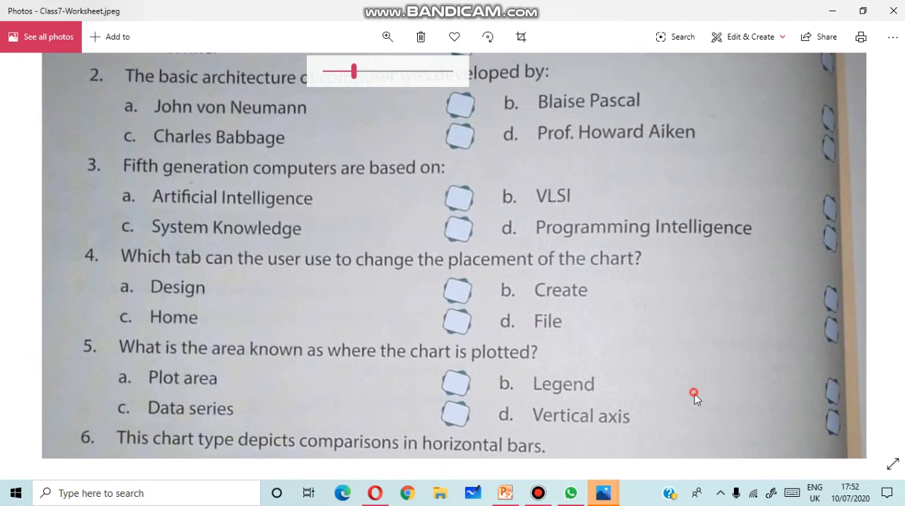
pyautogui.moveTo(695, 394); pyautogui.dragTo(695, 106)
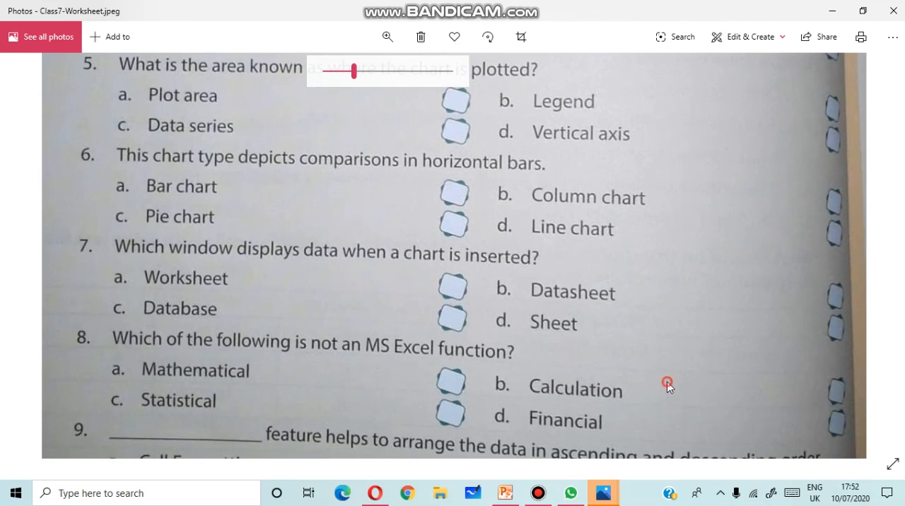
pyautogui.click(683, 234)
pyautogui.click(394, 71)
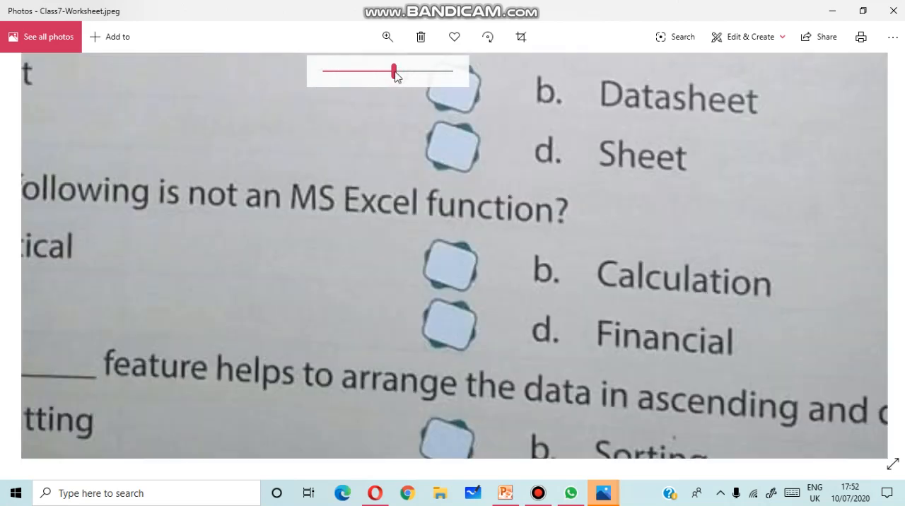
pyautogui.click(353, 76)
pyautogui.moveTo(614, 345); pyautogui.dragTo(639, 504)
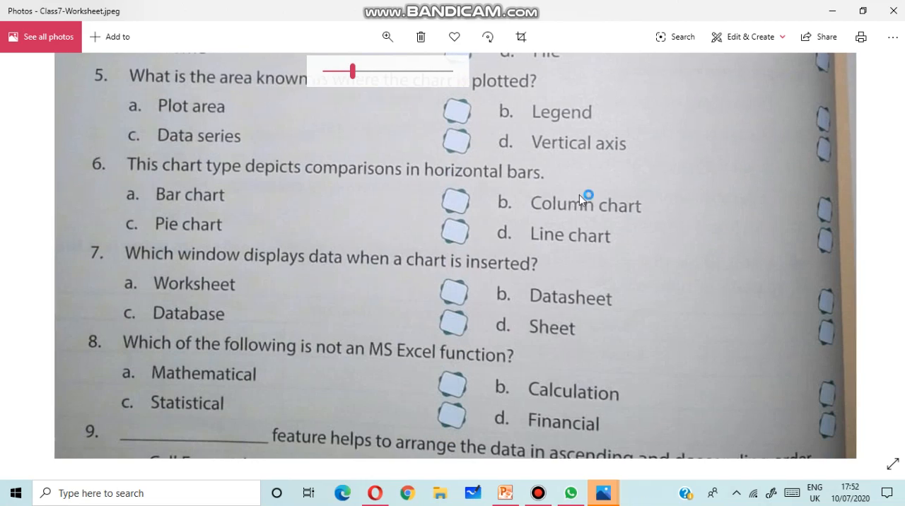
# View the whole worksheet page, then re-examine questions 1 to 7 enlarged and return to the Work Sheet - 1 heading.
pyautogui.doubleClick(577, 155)
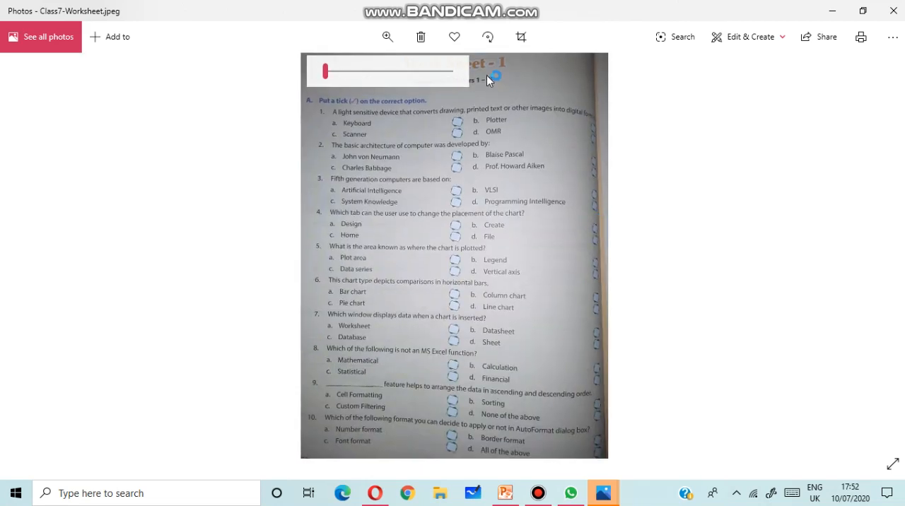
pyautogui.click(375, 71)
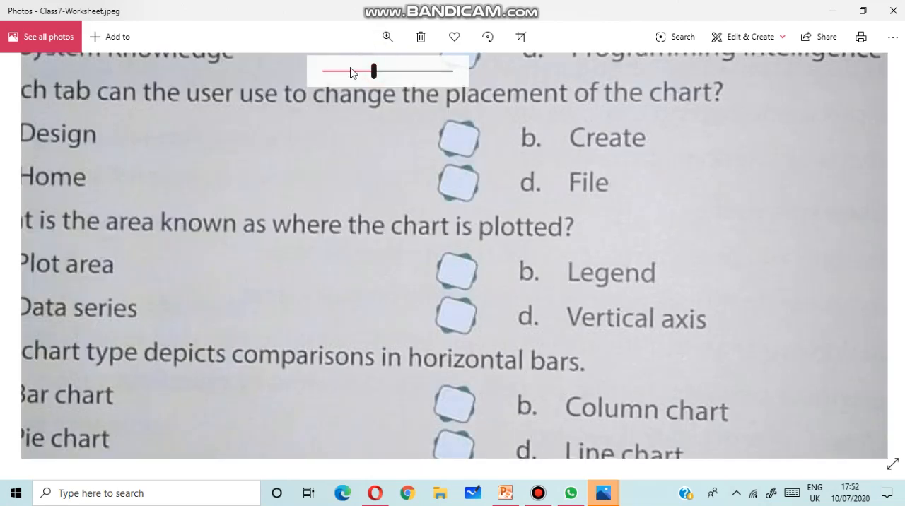
pyautogui.click(352, 71)
pyautogui.moveTo(420, 210); pyautogui.dragTo(422, 505)
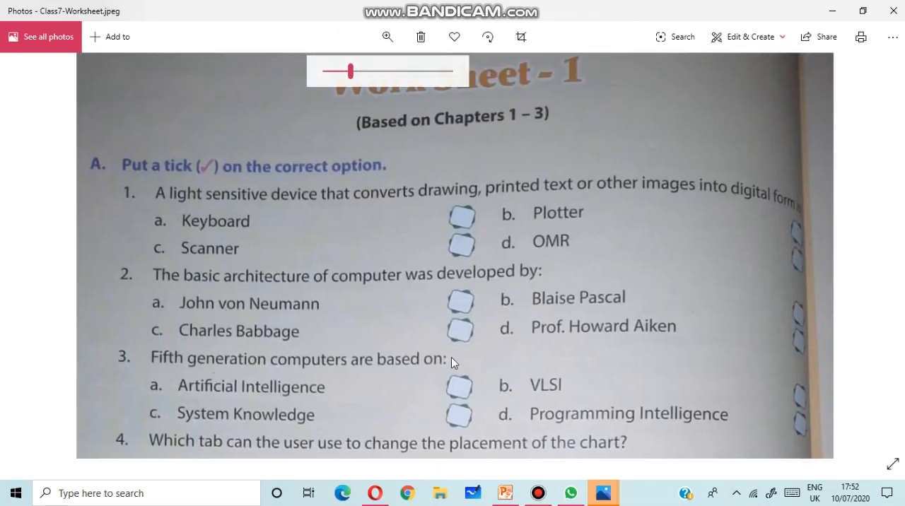
pyautogui.moveTo(453, 348); pyautogui.dragTo(462, 182)
pyautogui.moveTo(443, 376); pyautogui.dragTo(427, 5)
pyautogui.moveTo(403, 300); pyautogui.dragTo(413, 467)
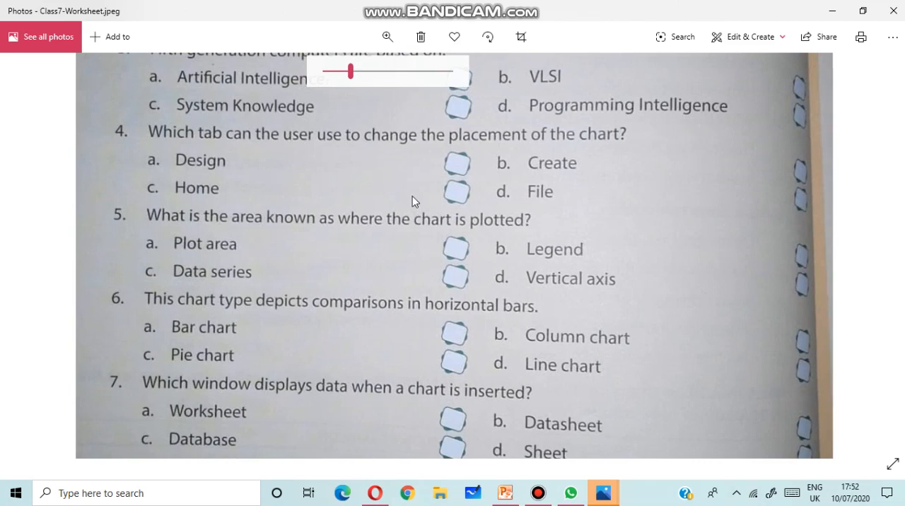
pyautogui.moveTo(414, 200); pyautogui.dragTo(410, 504)
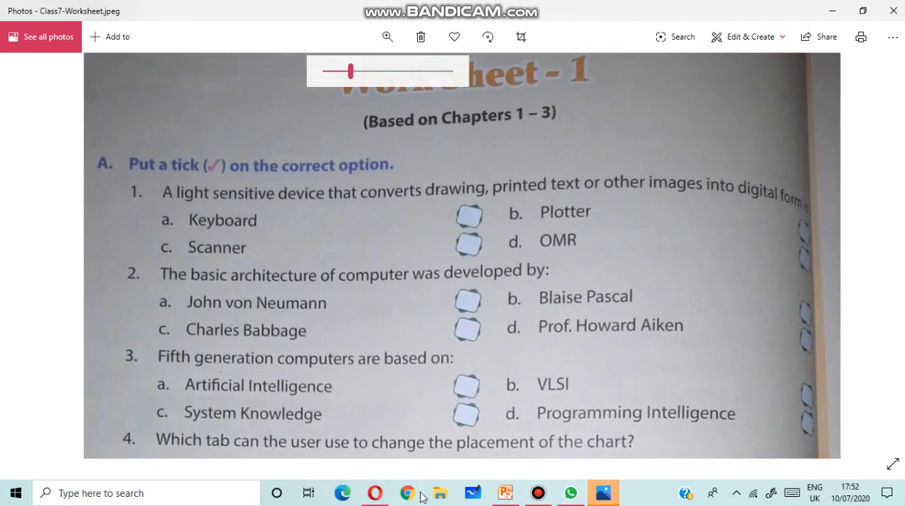
pyautogui.click(336, 71)
pyautogui.moveTo(343, 119); pyautogui.dragTo(347, 237)
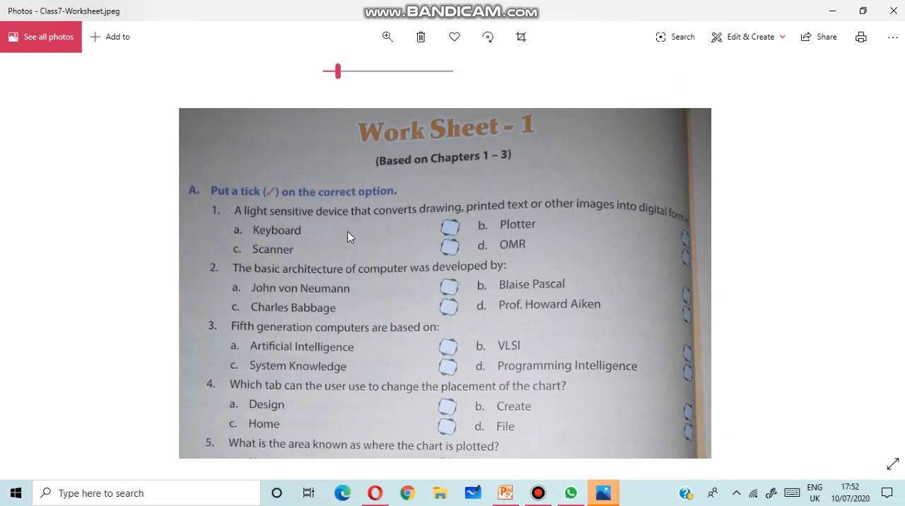